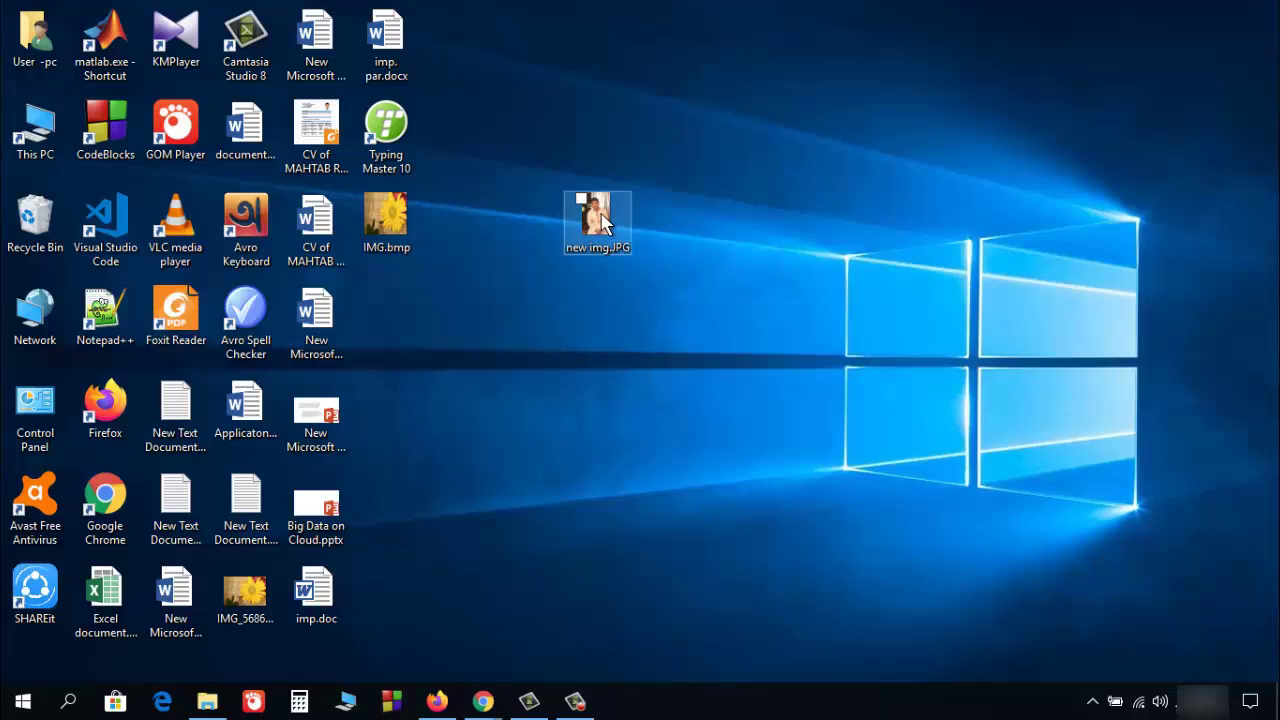
Step: Open the desktop picture new img.JPG in Paint and zoom out to 12.5%
right_click(594, 231)
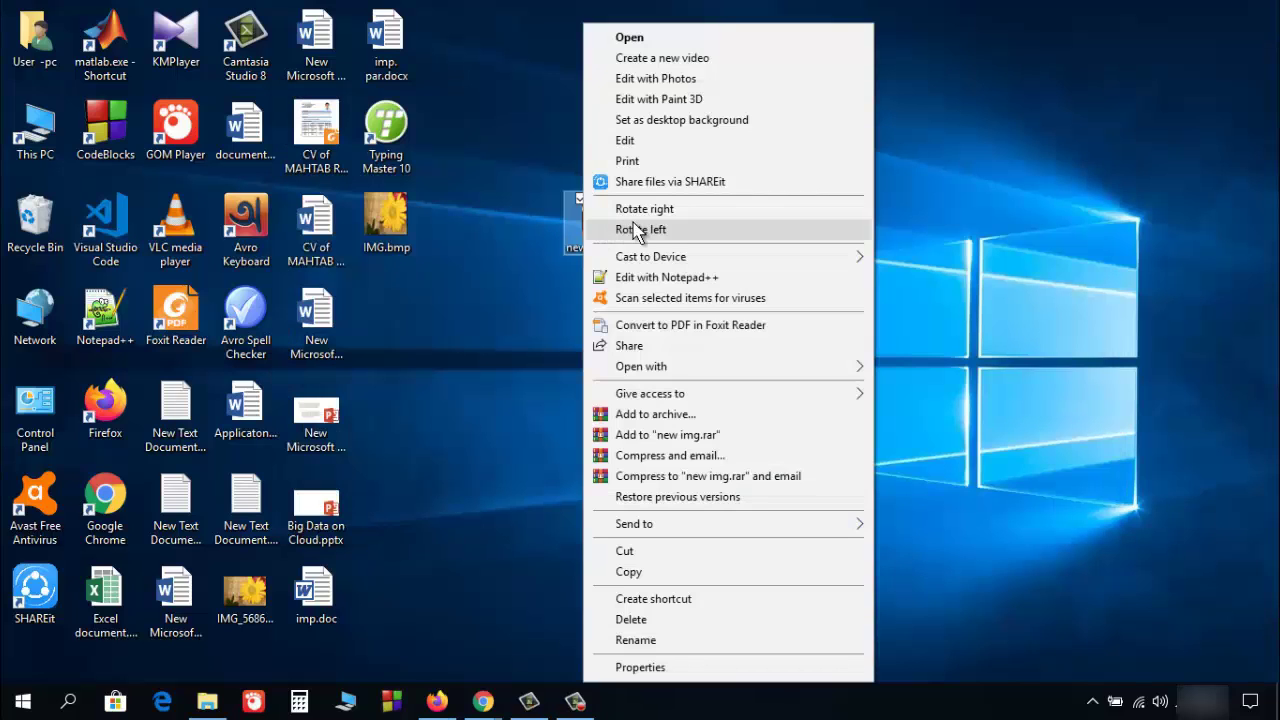
mouse_move(648, 372)
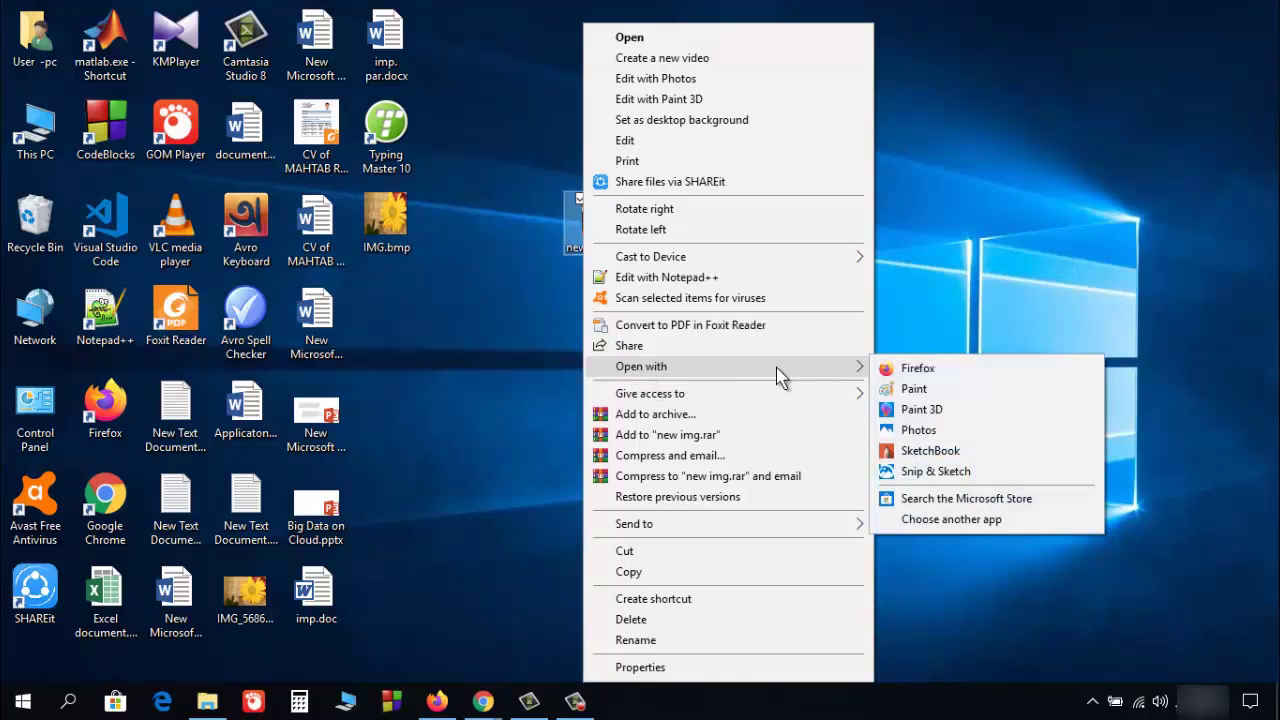
left_click(935, 390)
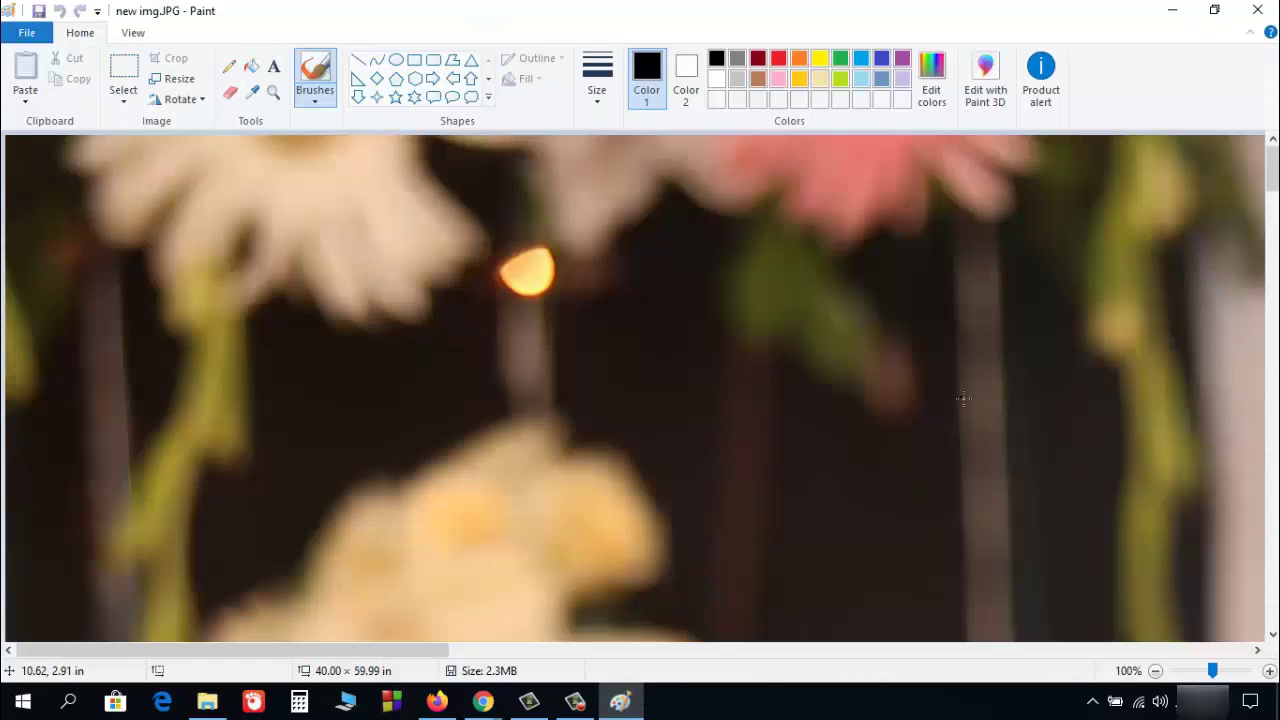
left_click(1181, 672)
left_click(1181, 672)
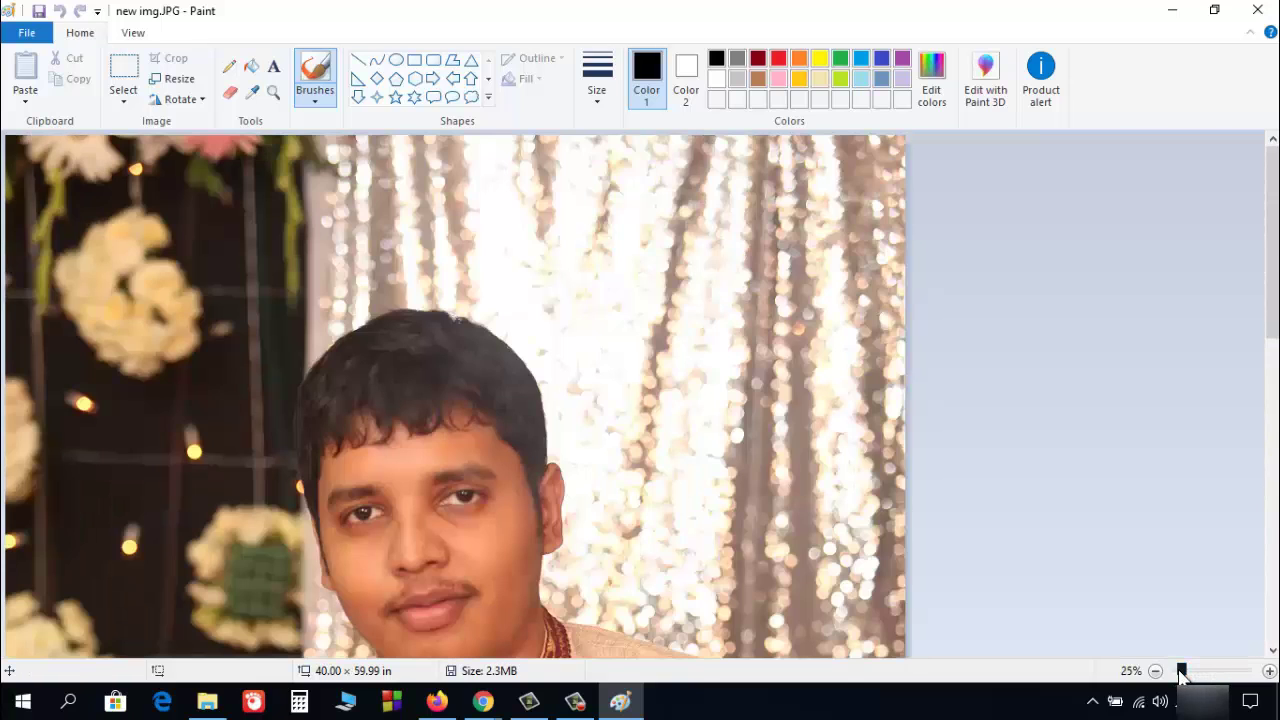
left_click(1155, 673)
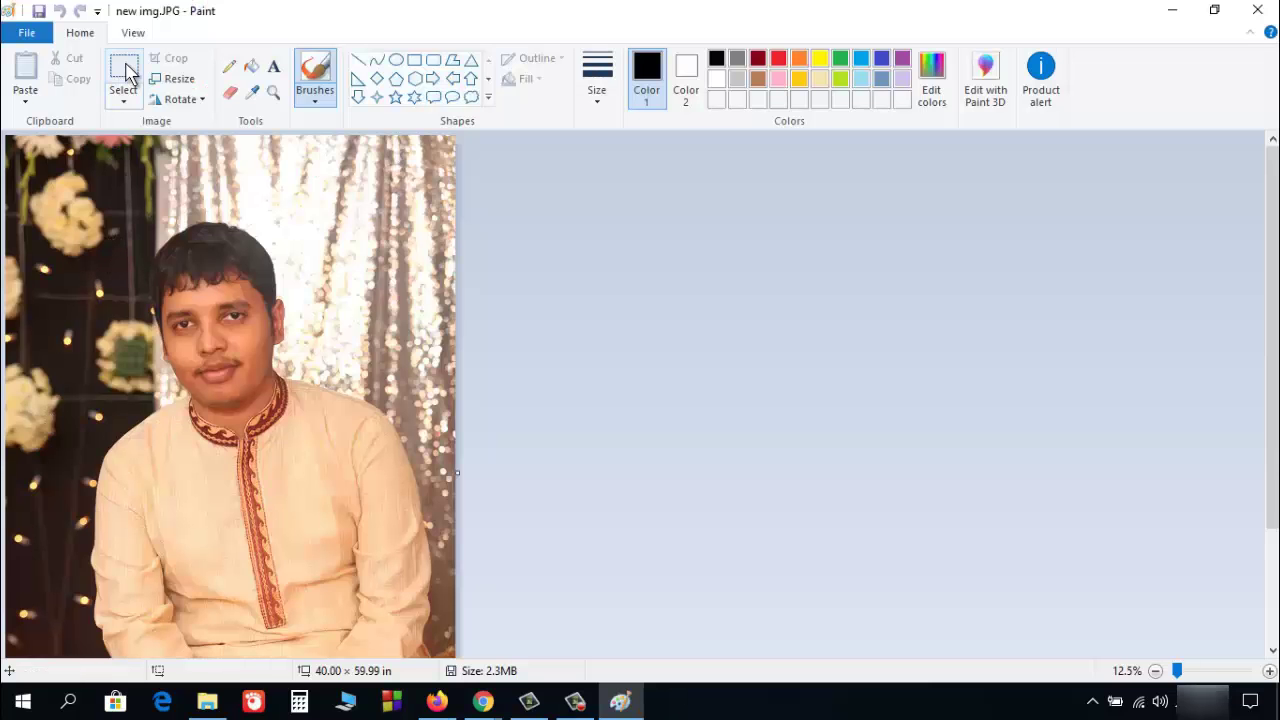
Step: Try to mark an area of the photo with a rectangular selection starting at its upper-left corner
left_click(124, 72)
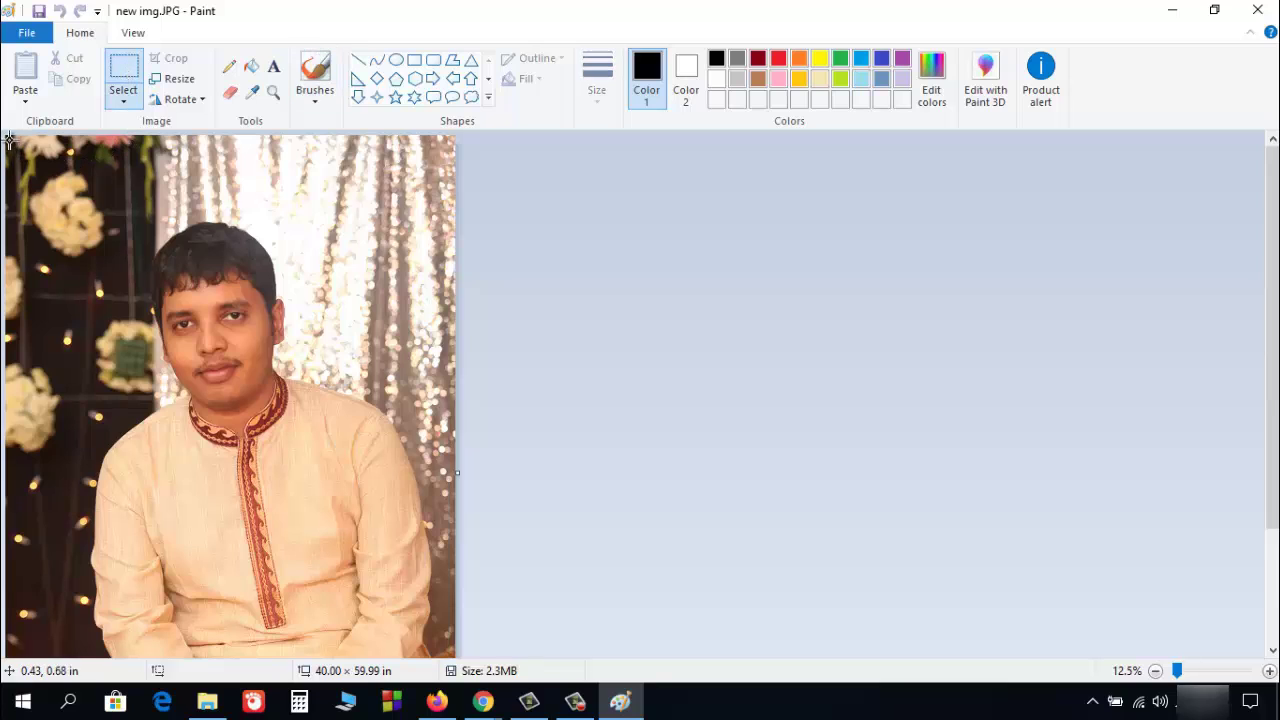
left_click_drag(6, 136, 170, 346)
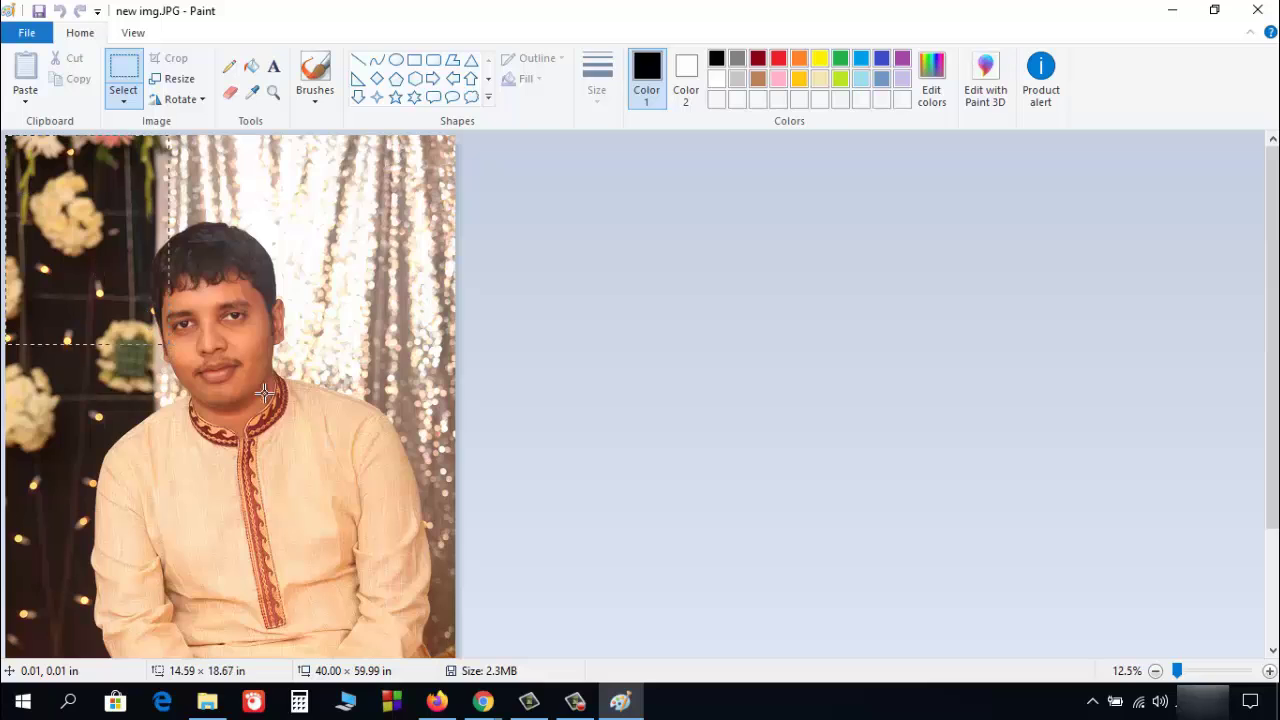
left_click_drag(264, 393, 457, 548)
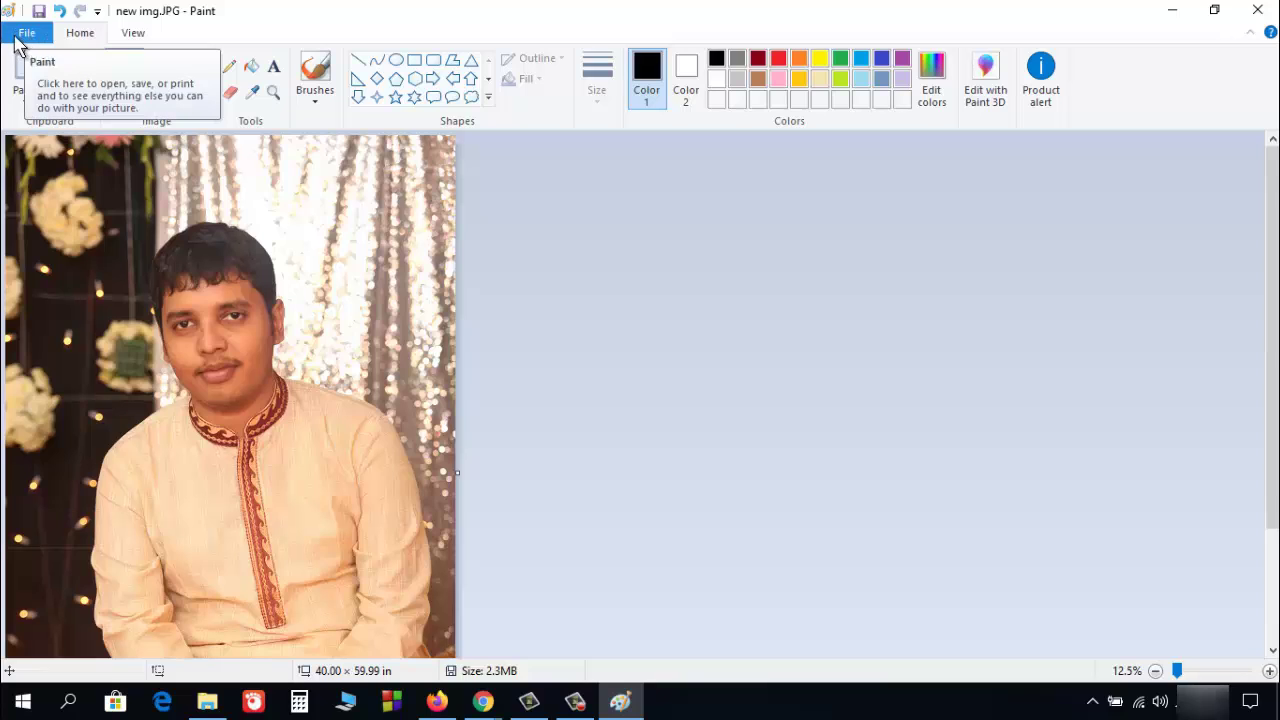
Step: Save the picture to the Desktop as a 24-bit bitmap named IMAGE and close Paint
left_click(26, 36)
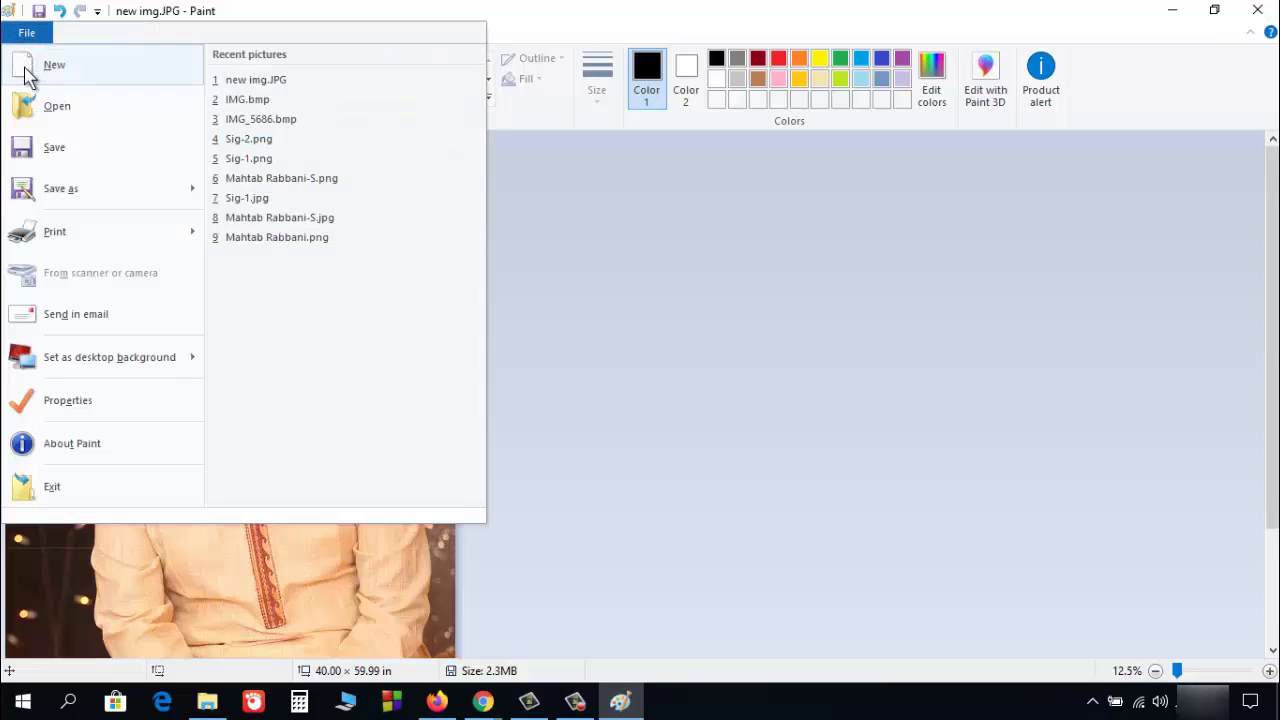
mouse_move(86, 200)
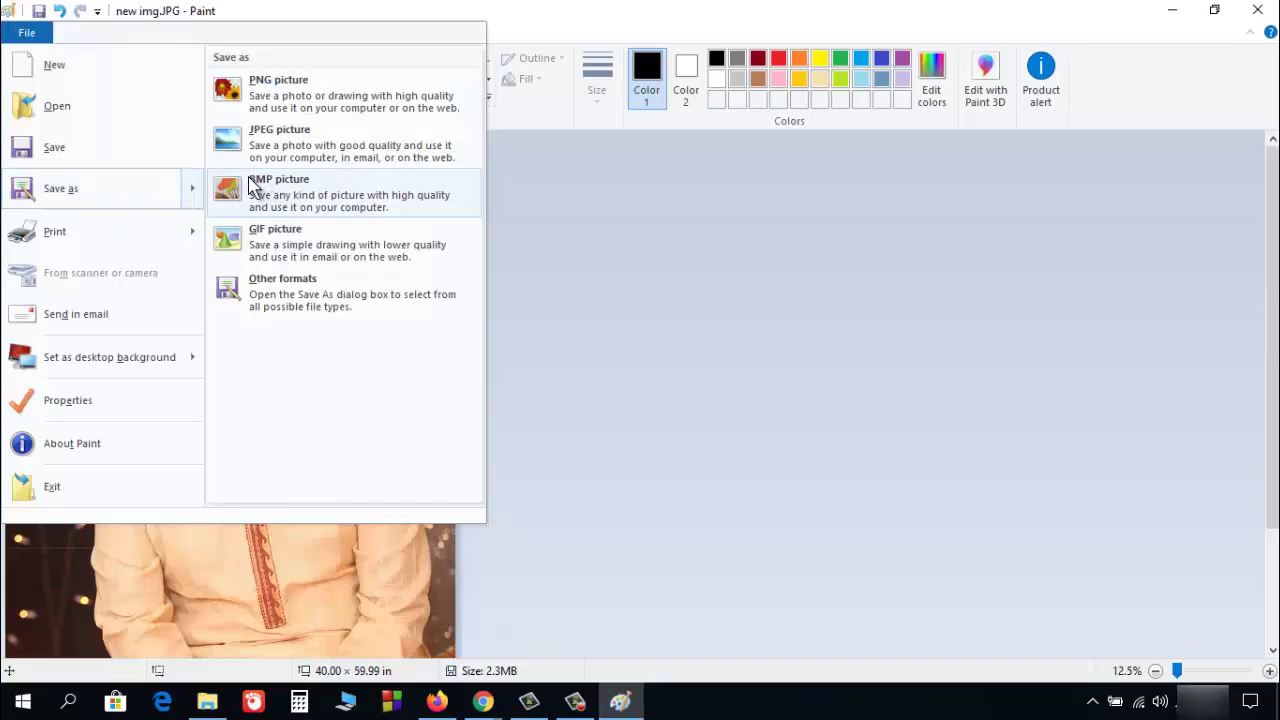
left_click(300, 192)
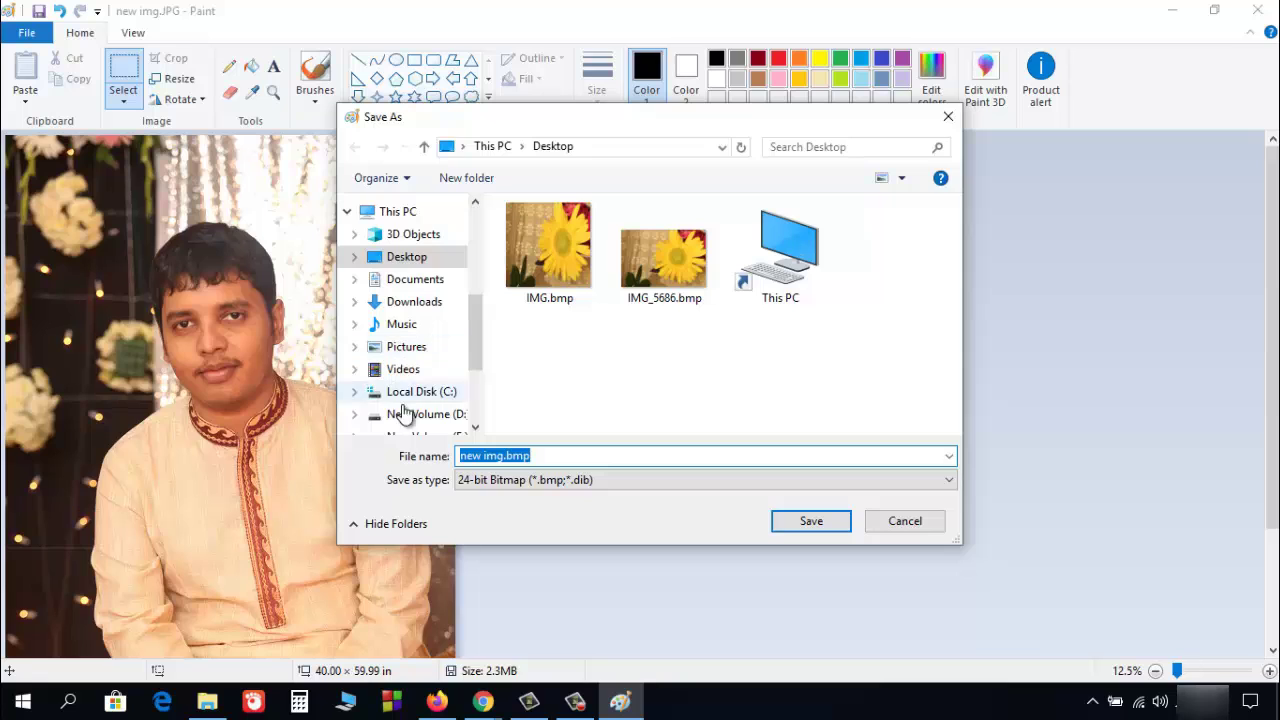
left_click(409, 257)
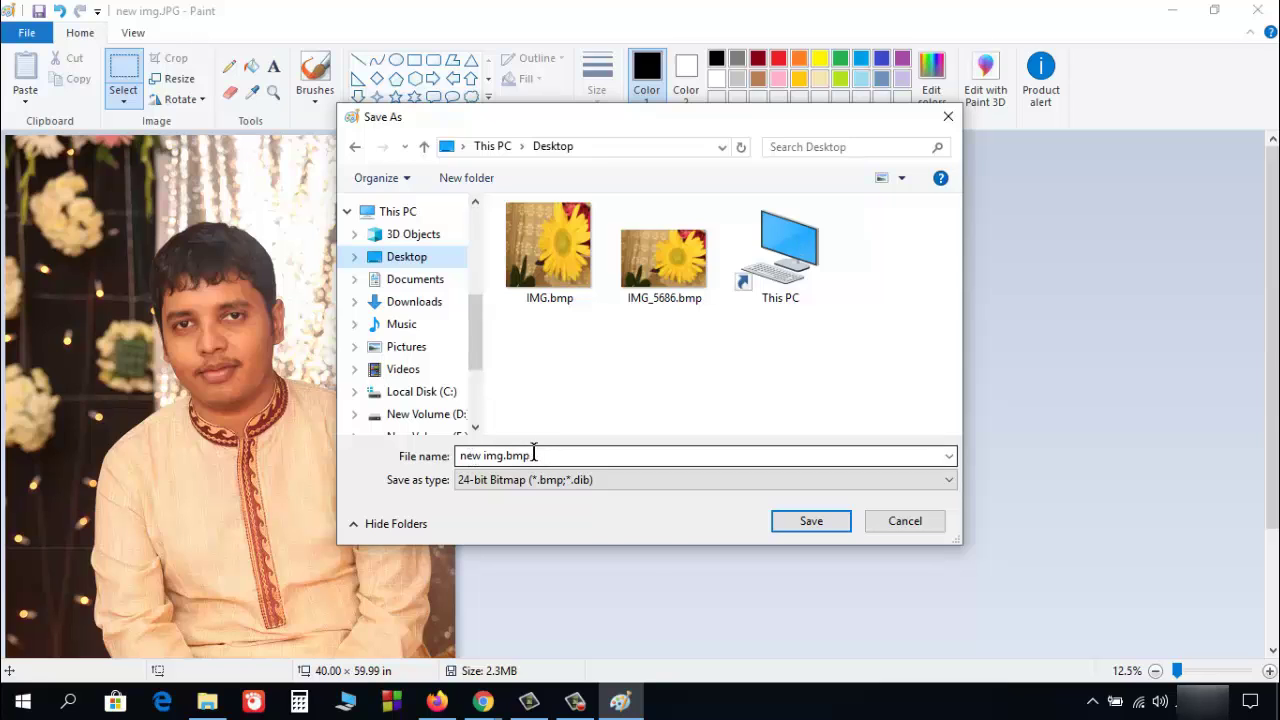
left_click(525, 455)
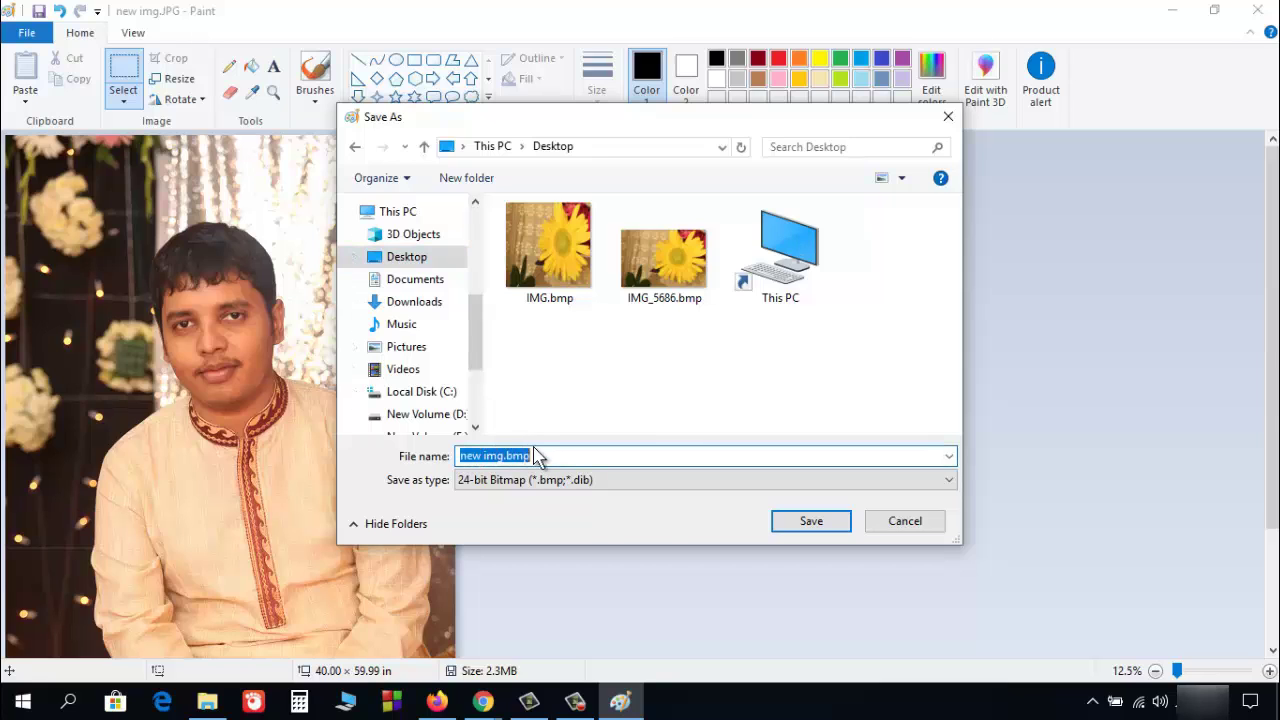
type("I")
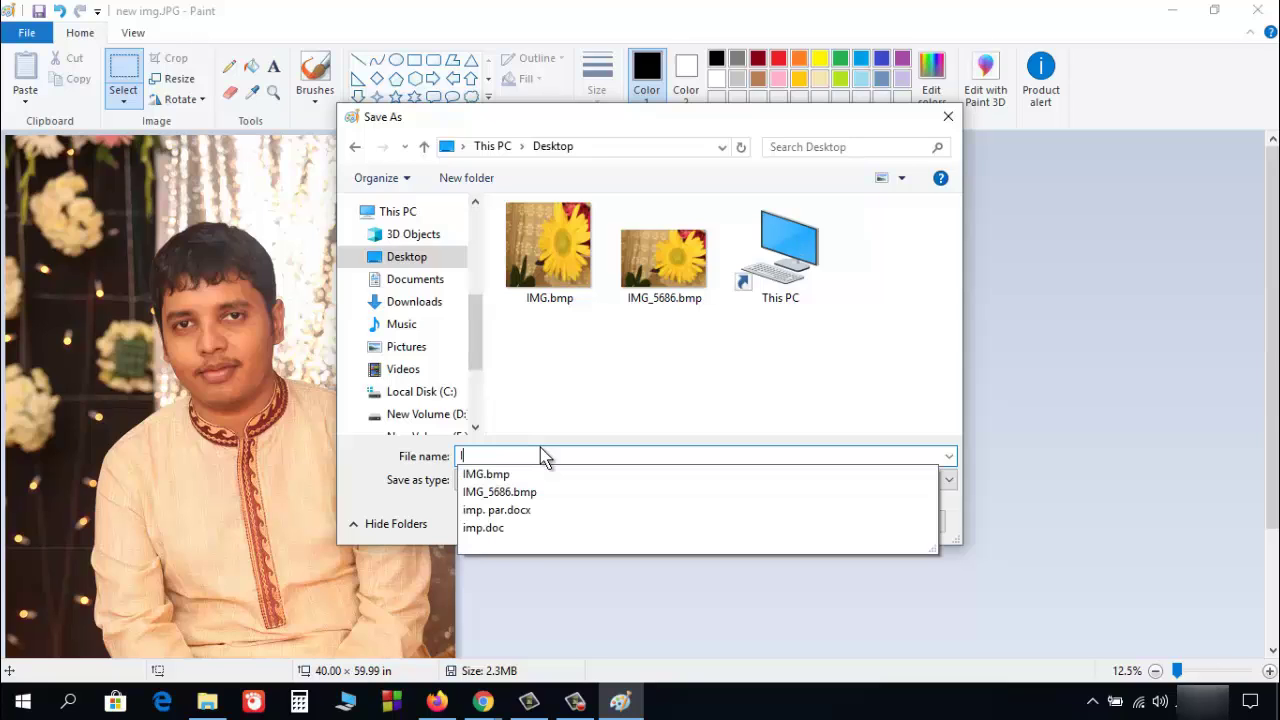
type("MA")
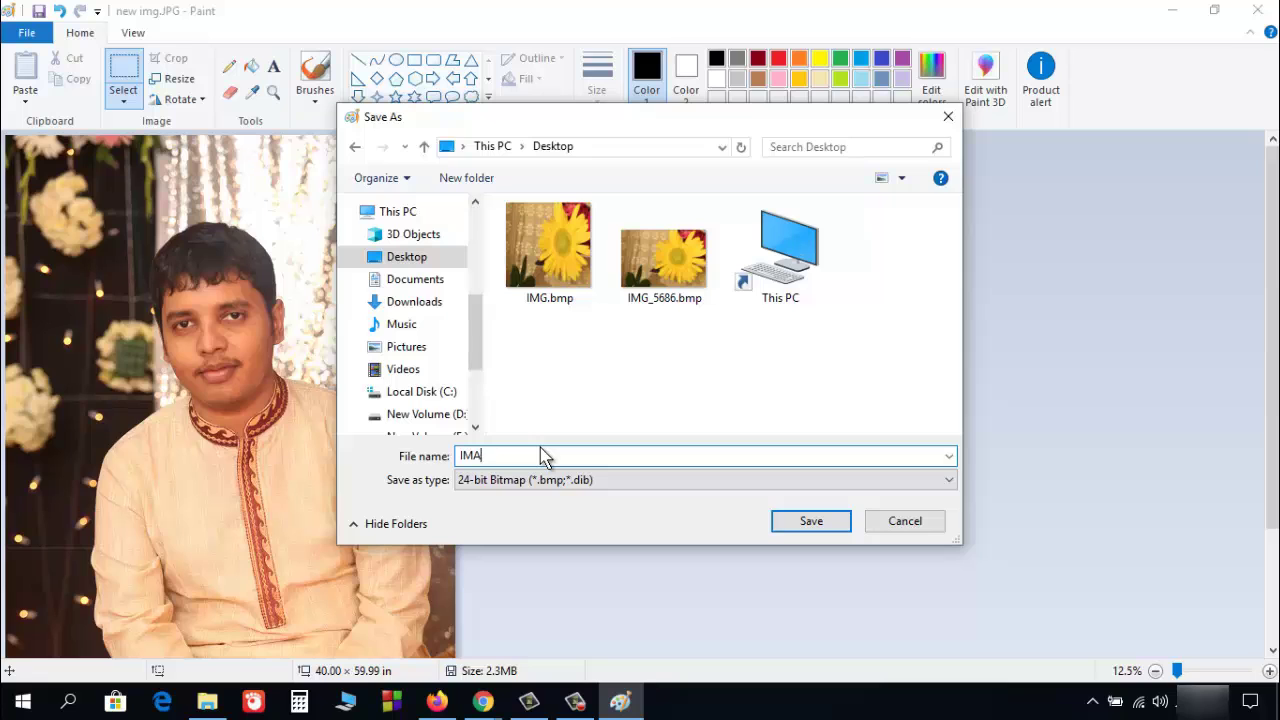
type("E")
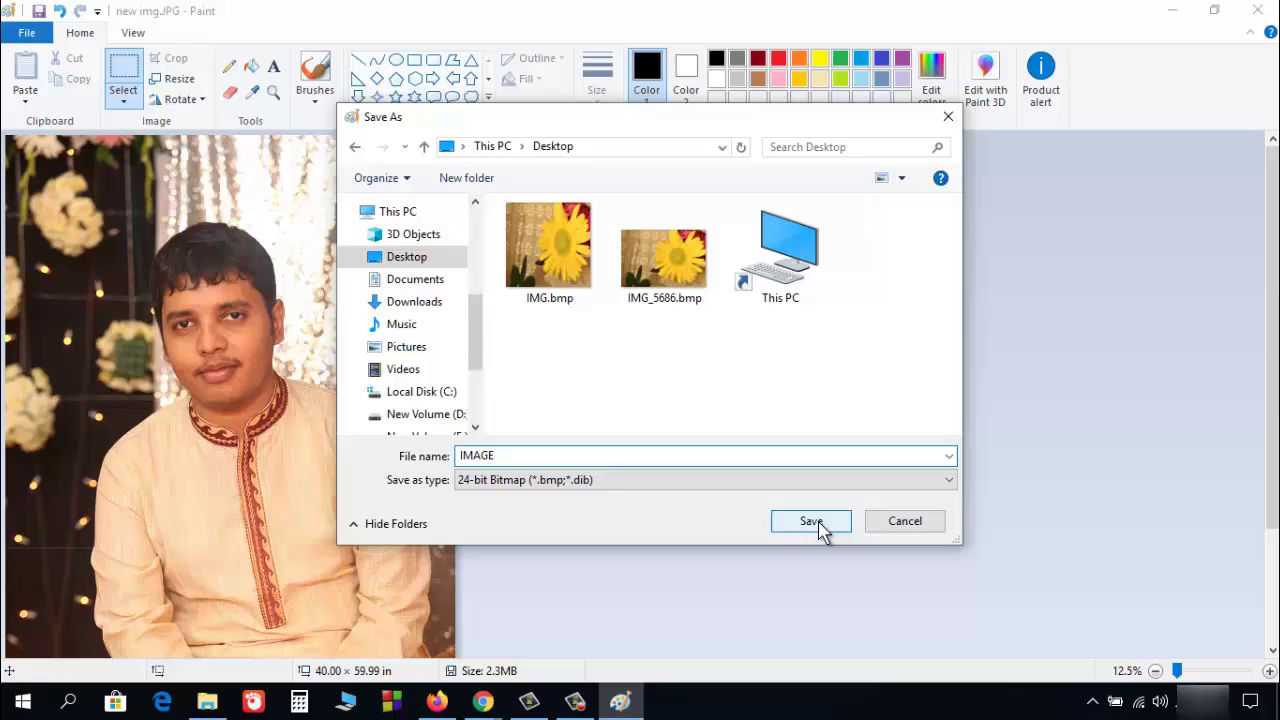
left_click(812, 523)
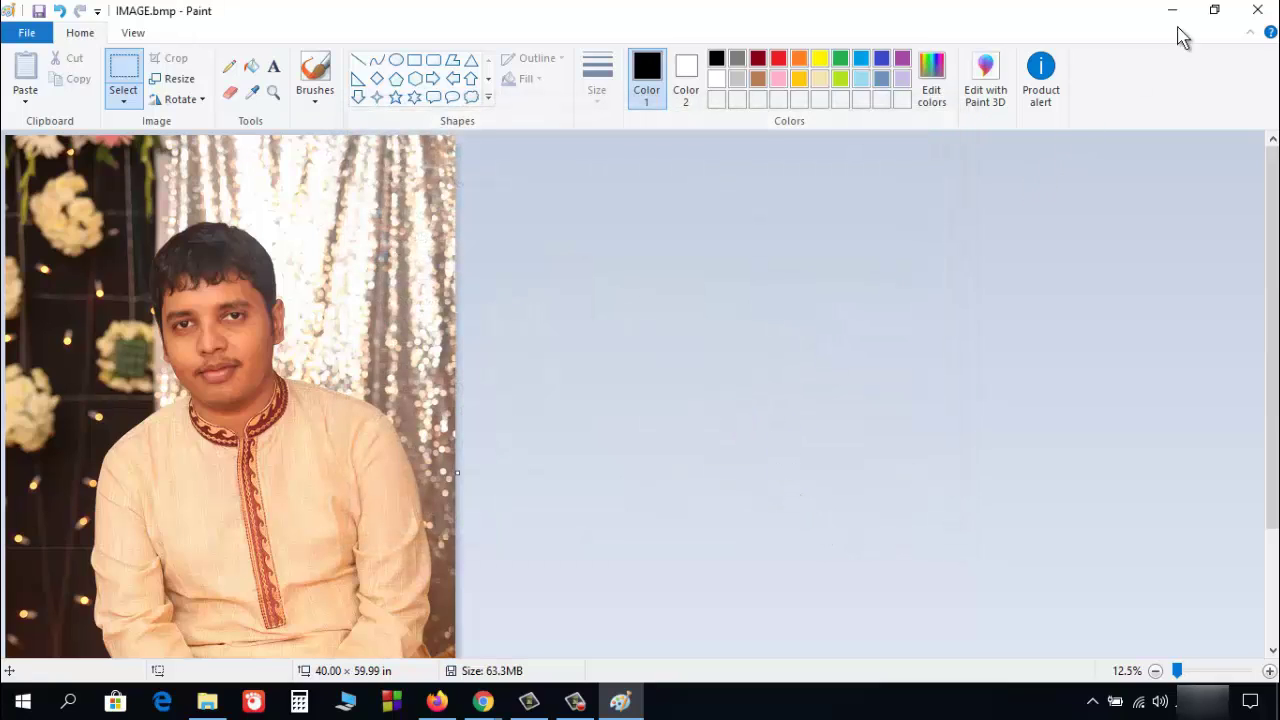
left_click(1262, 10)
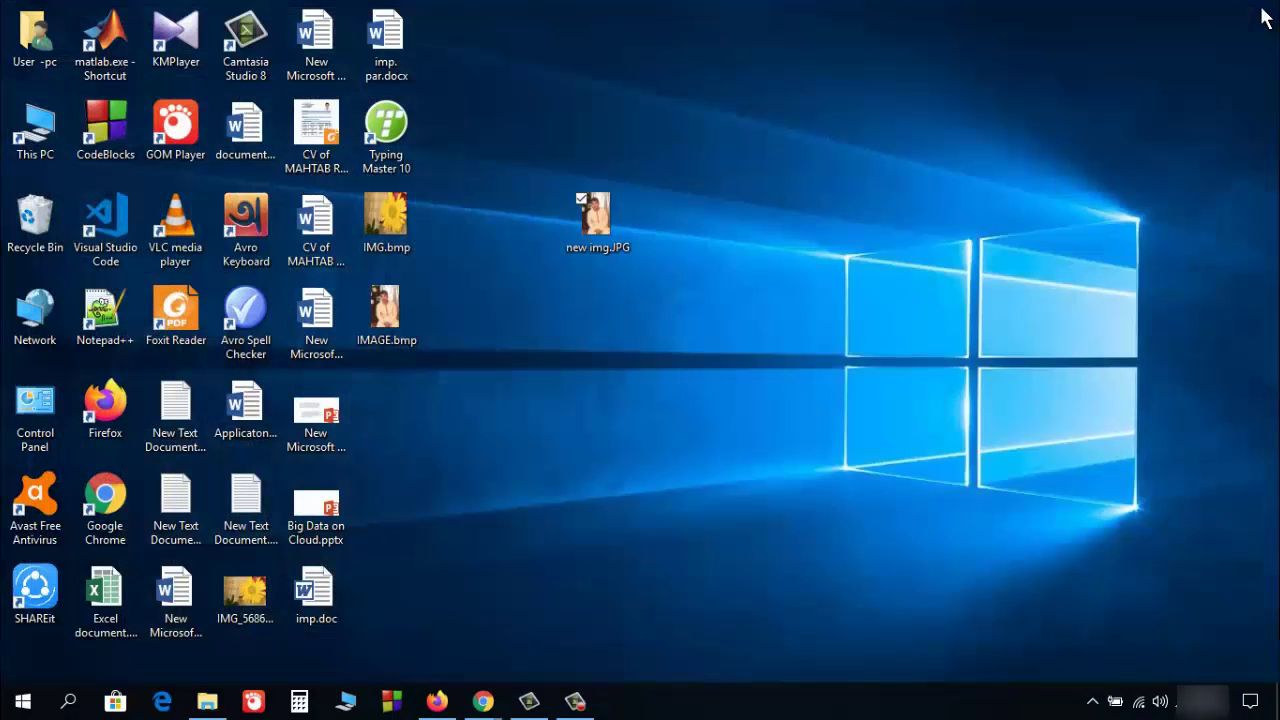
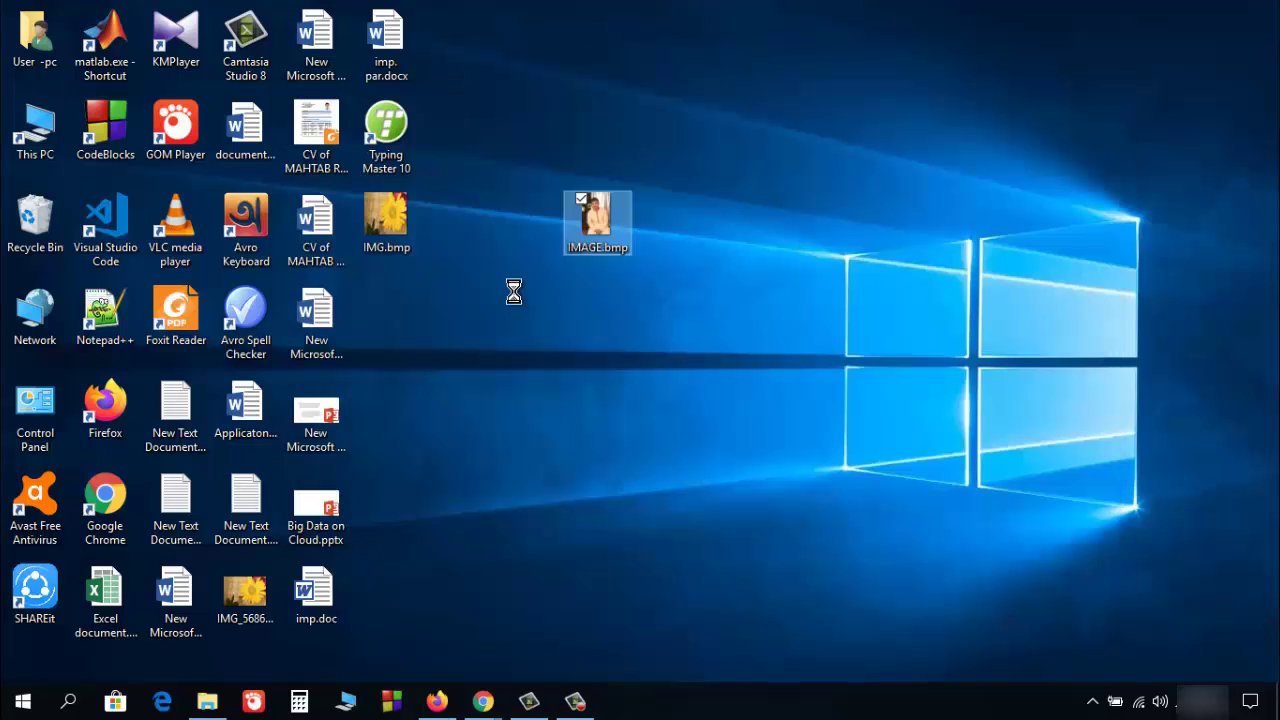
Step: Create a new text document on the desktop with its default name and open it in Notepad
left_click(514, 291)
right_click(515, 302)
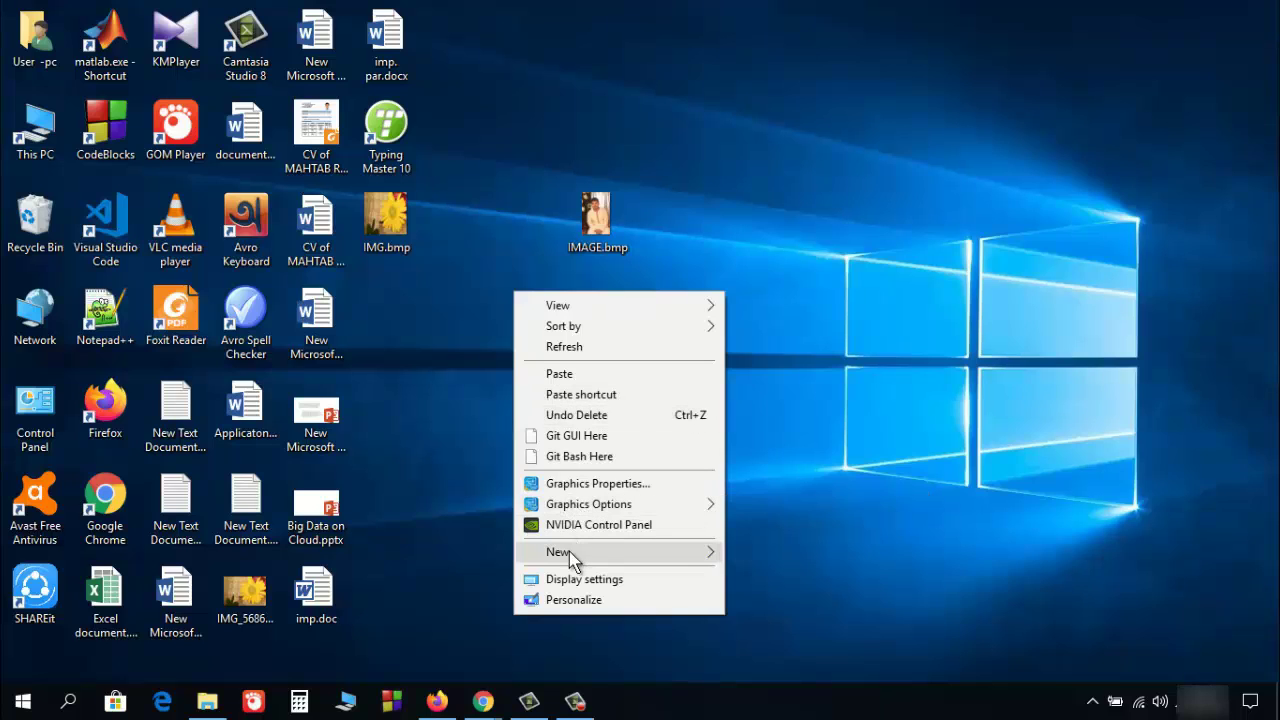
mouse_move(569, 551)
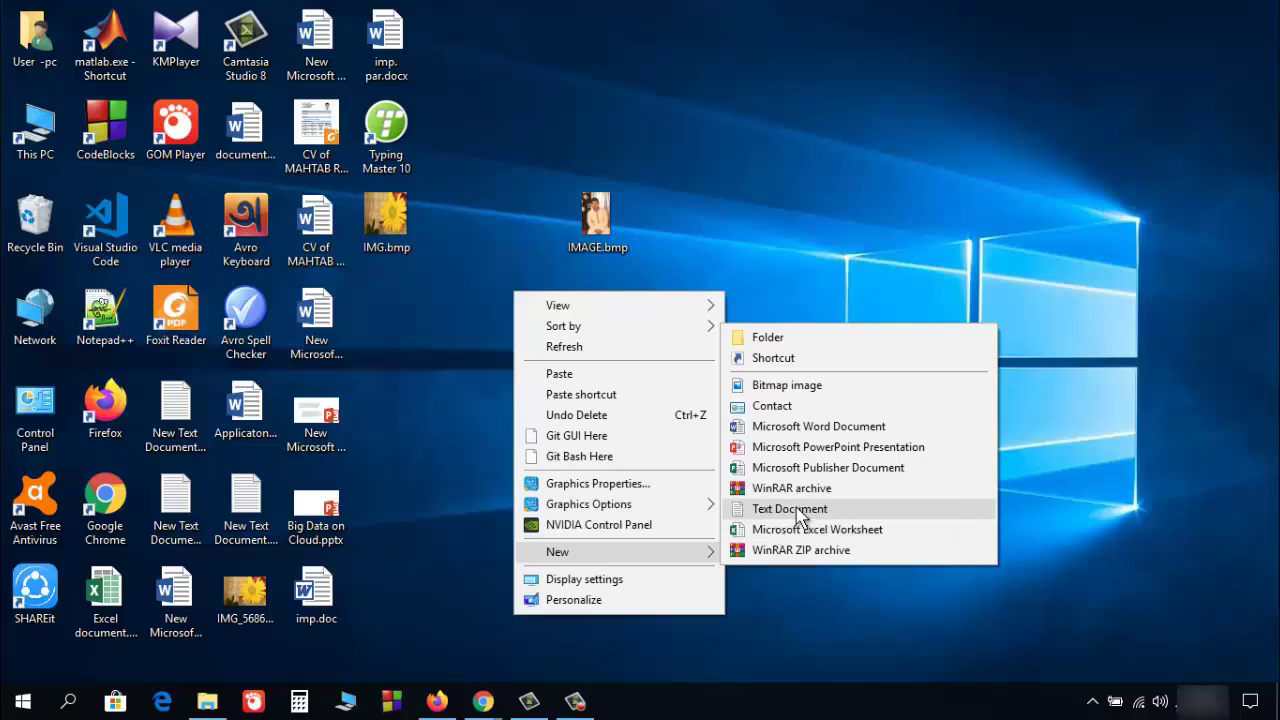
left_click(780, 512)
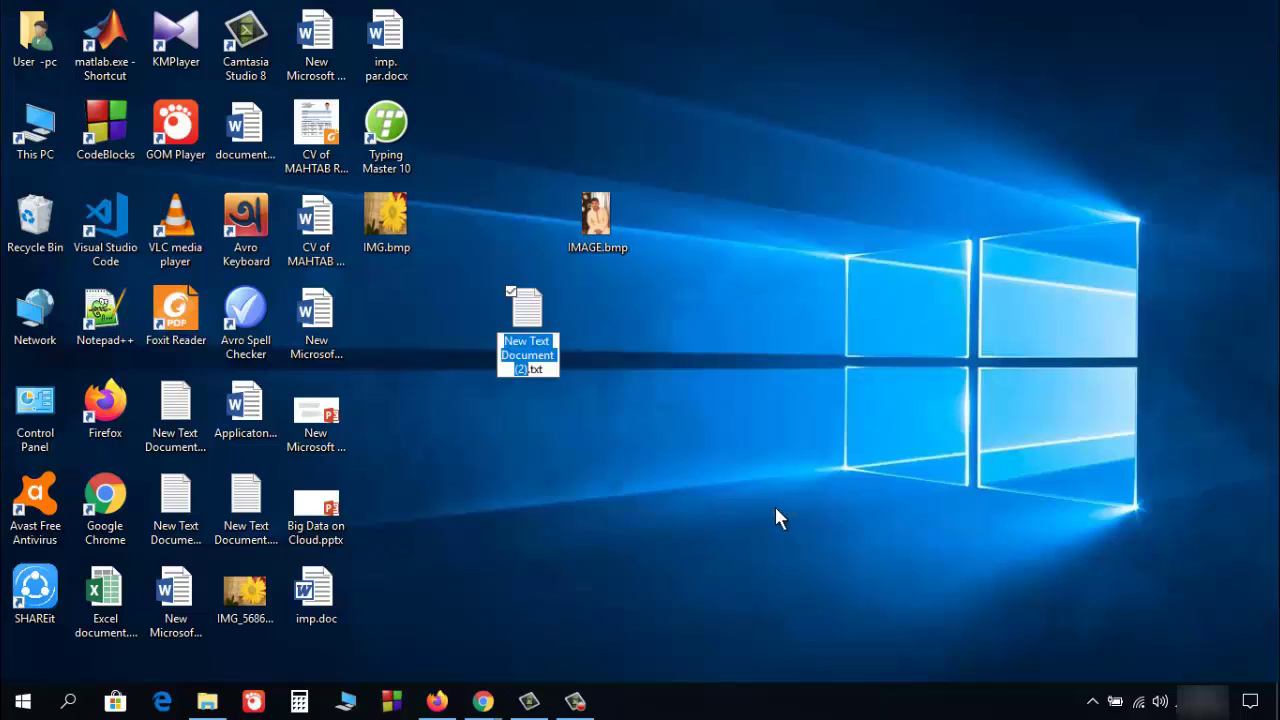
key("Return")
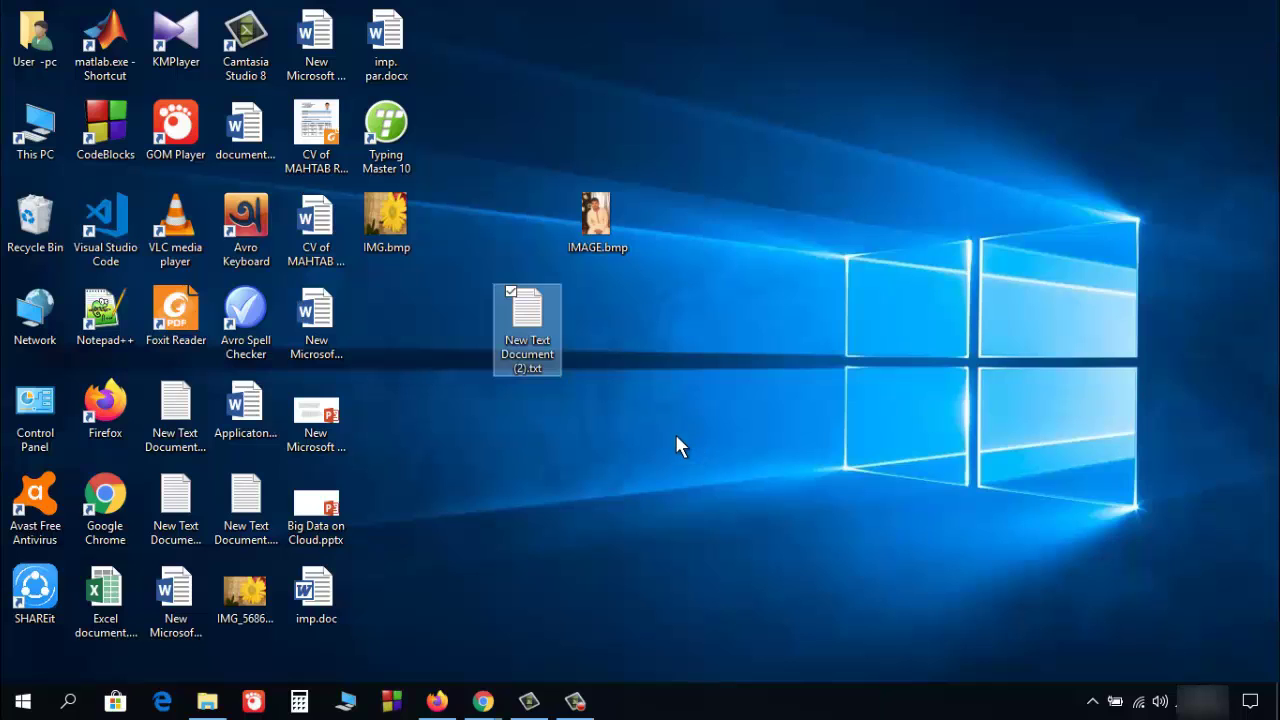
double_click(540, 325)
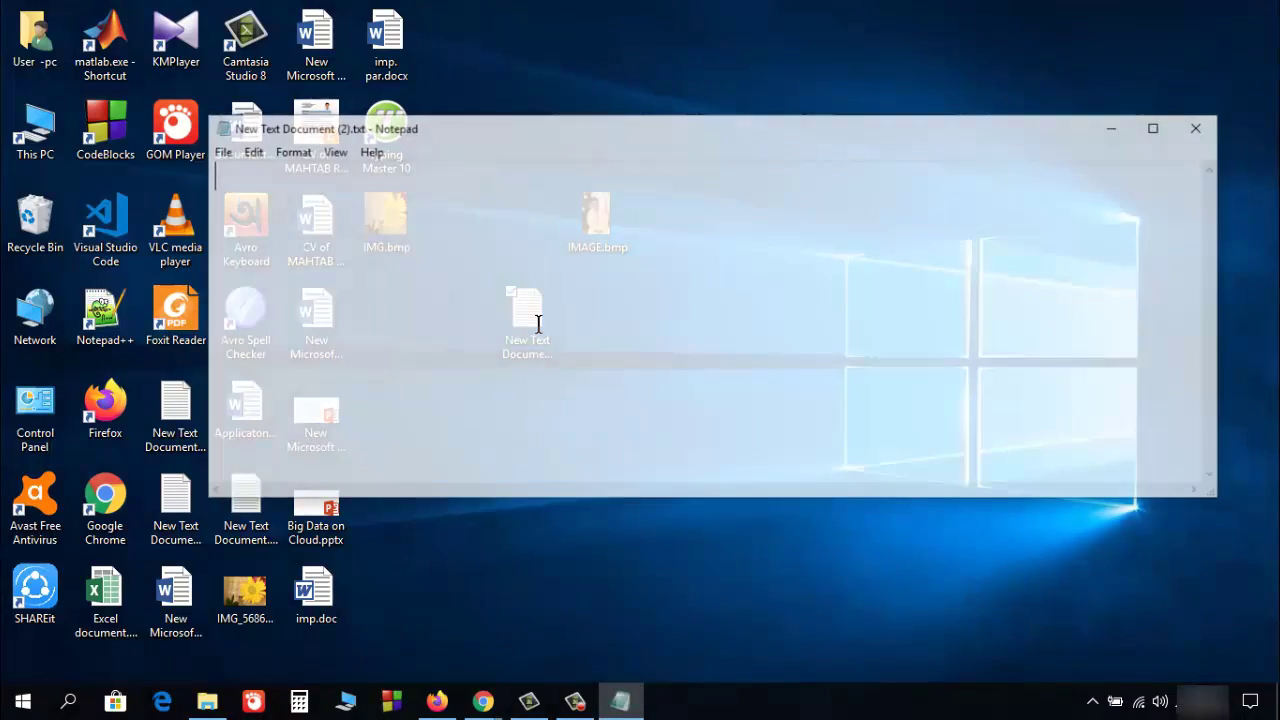
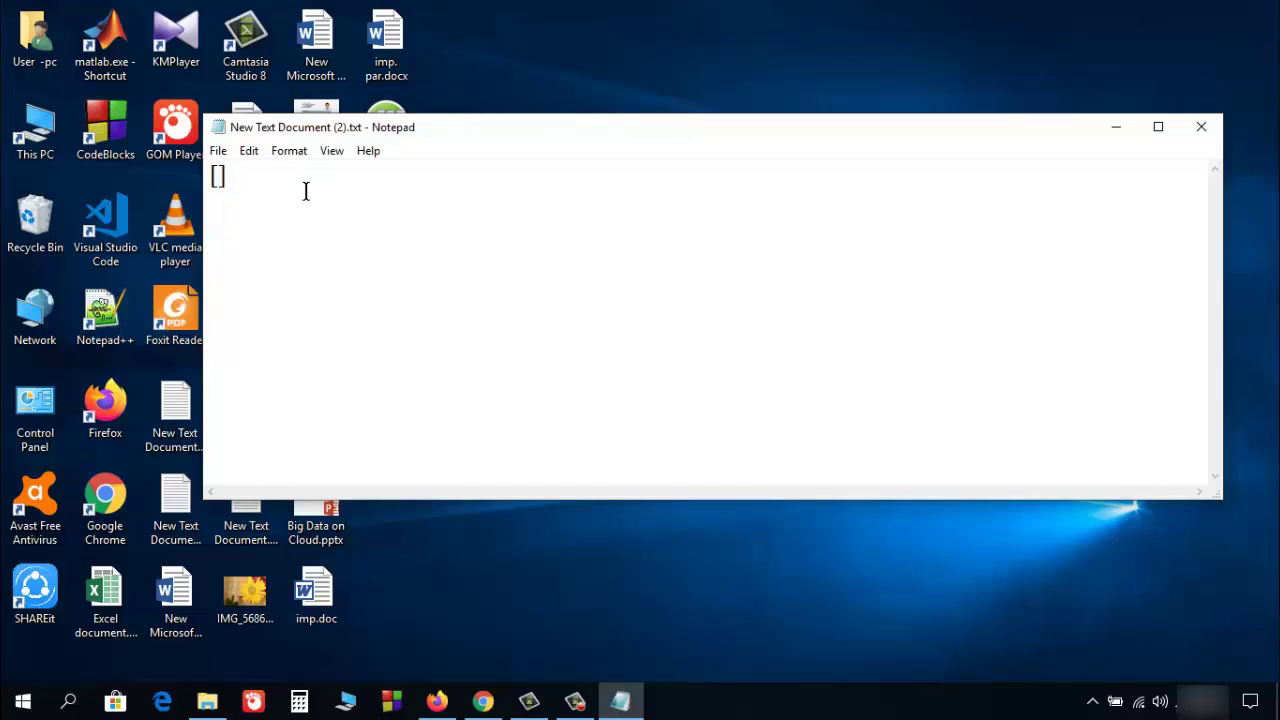
Step: Write [autorun] on the first line of the document and start a second line with "icon ="
type("autorun")
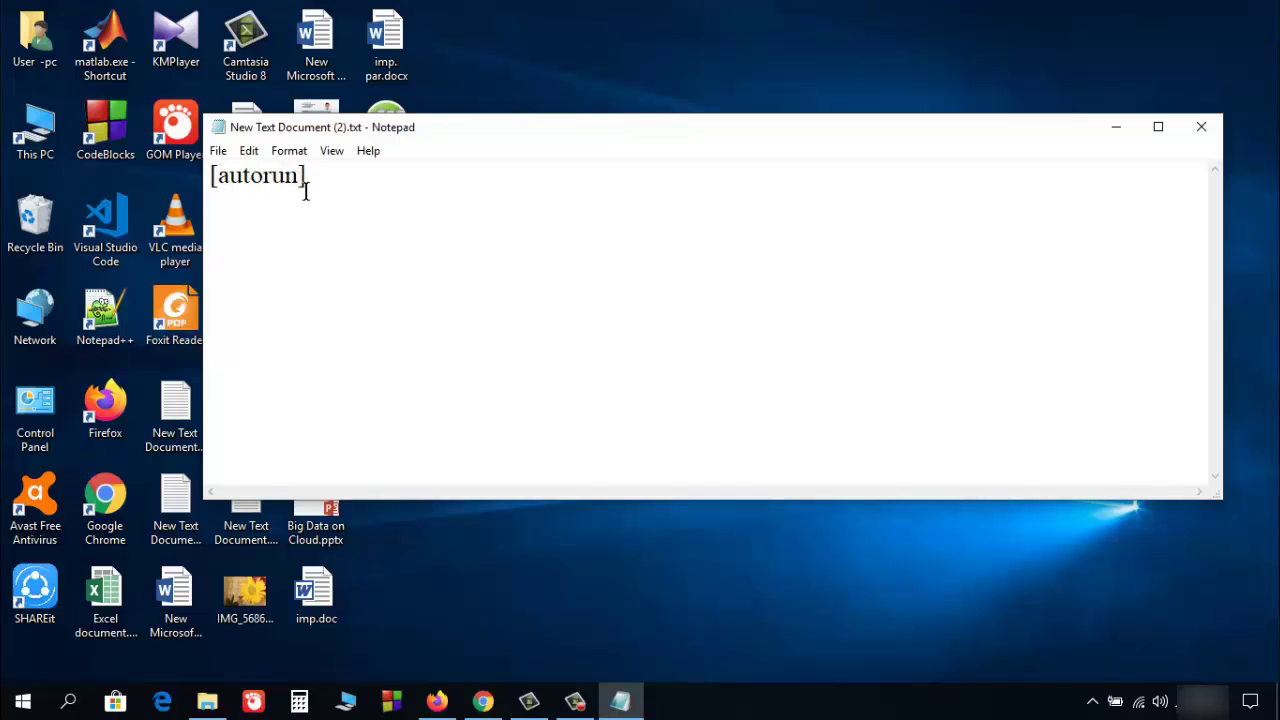
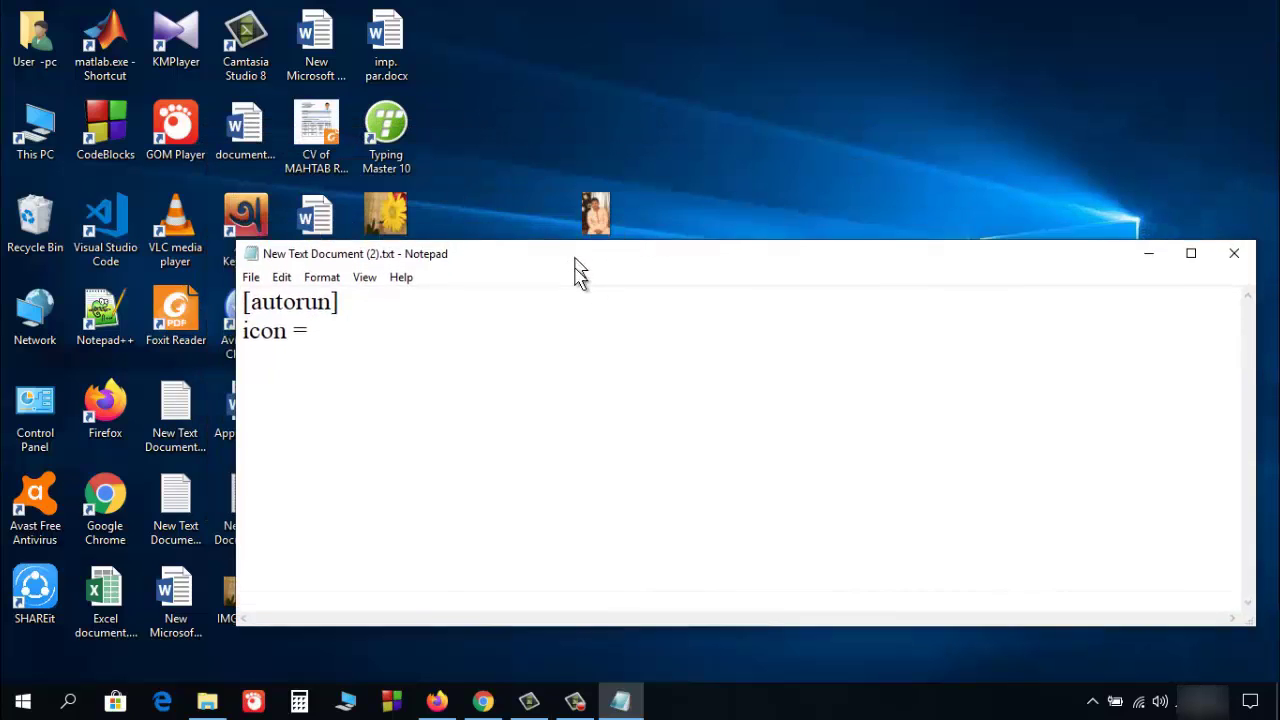
left_click_drag(575, 259, 545, 281)
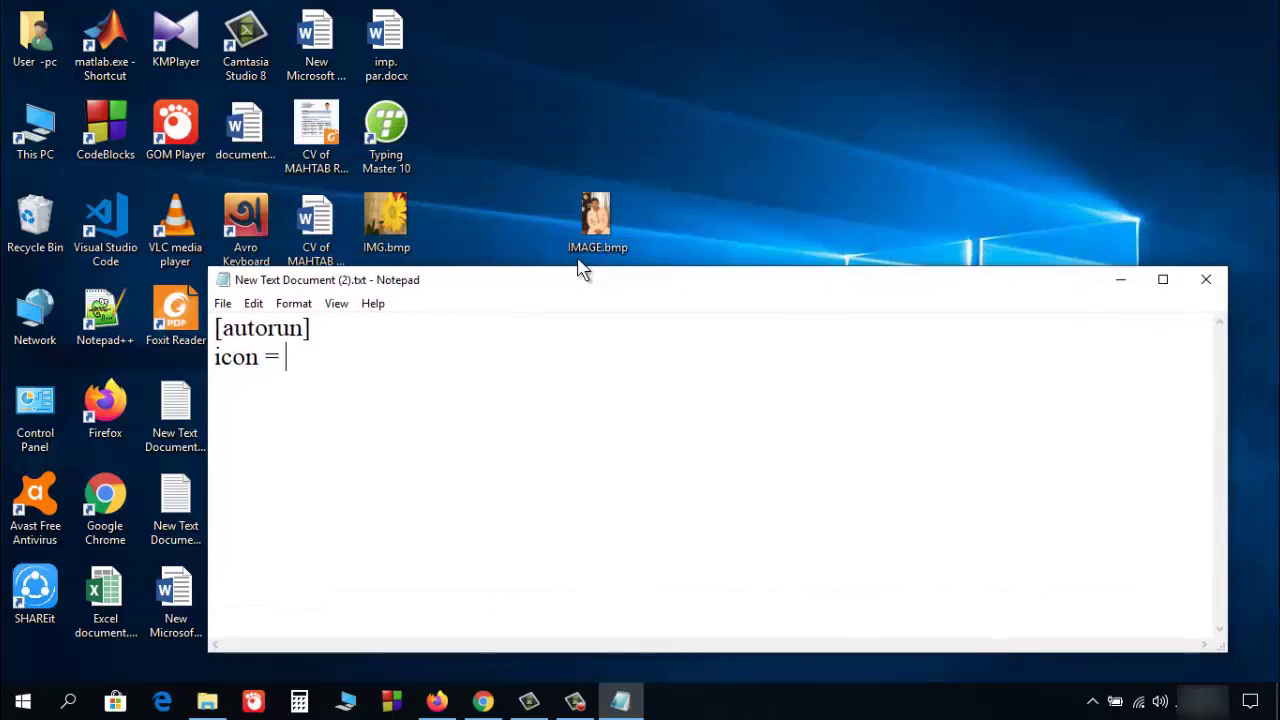
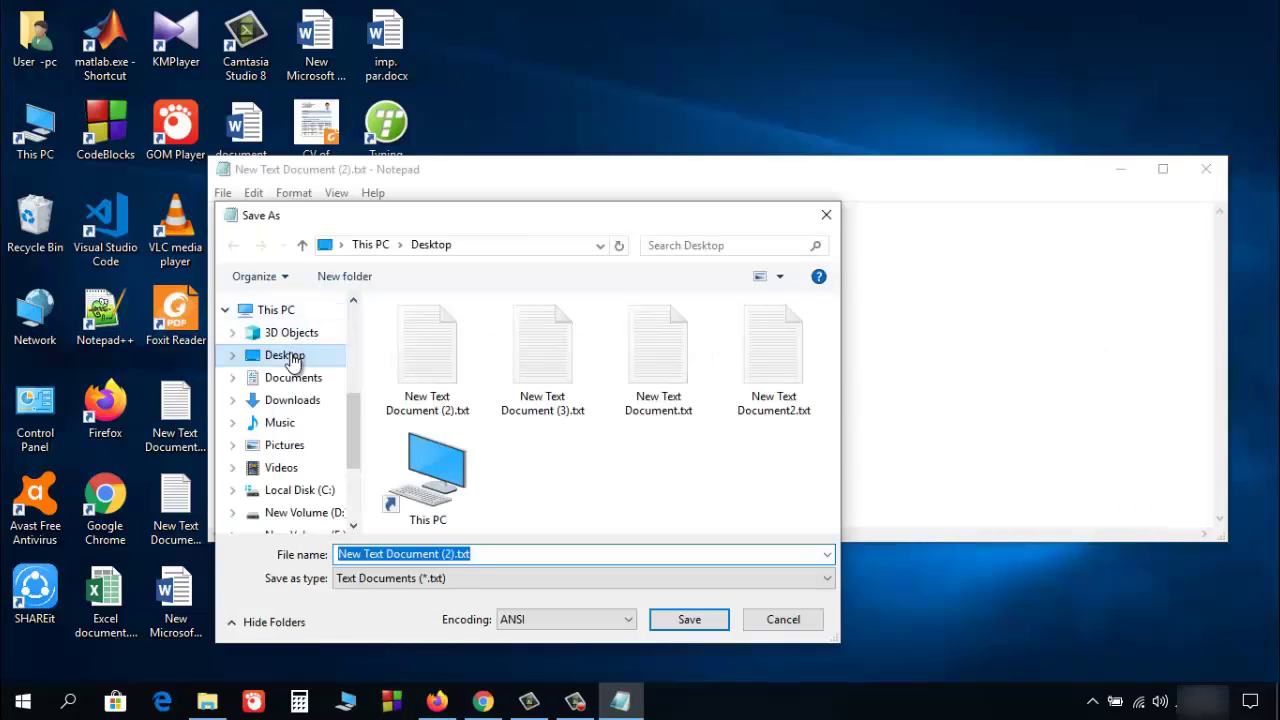
Step: Save the document to the Desktop as autorun.inf with the file type All Files
left_click(288, 358)
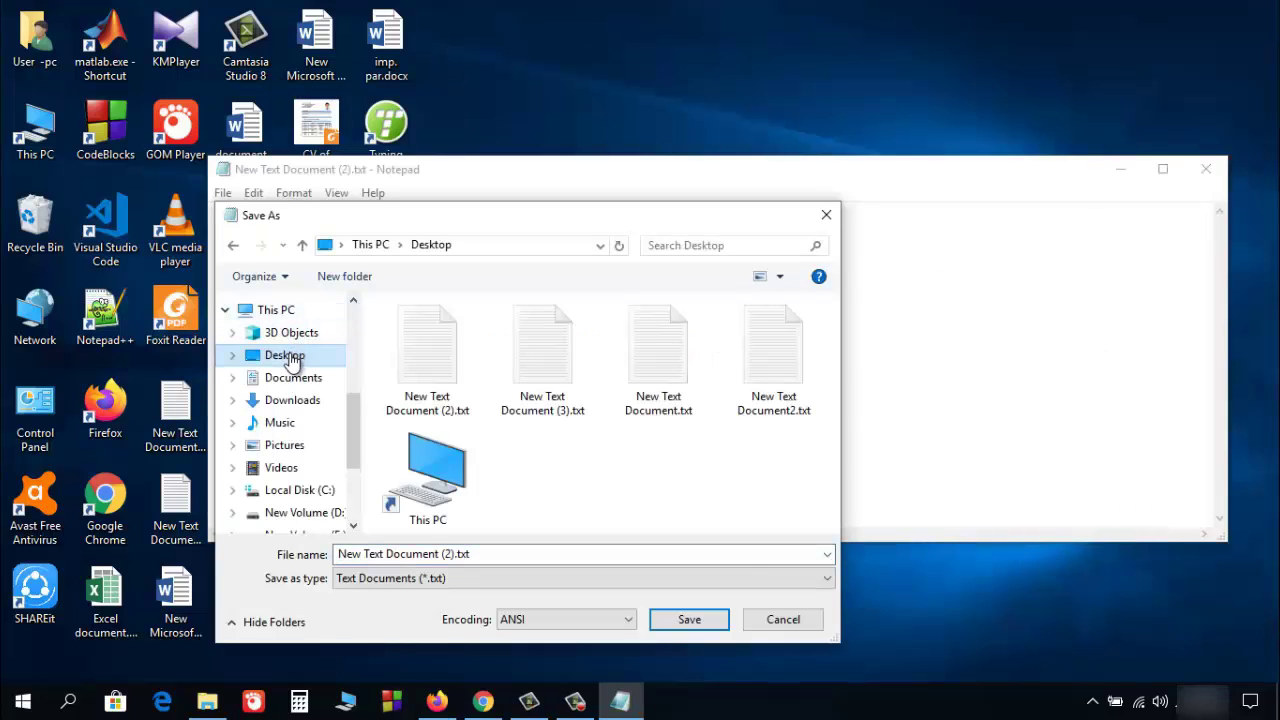
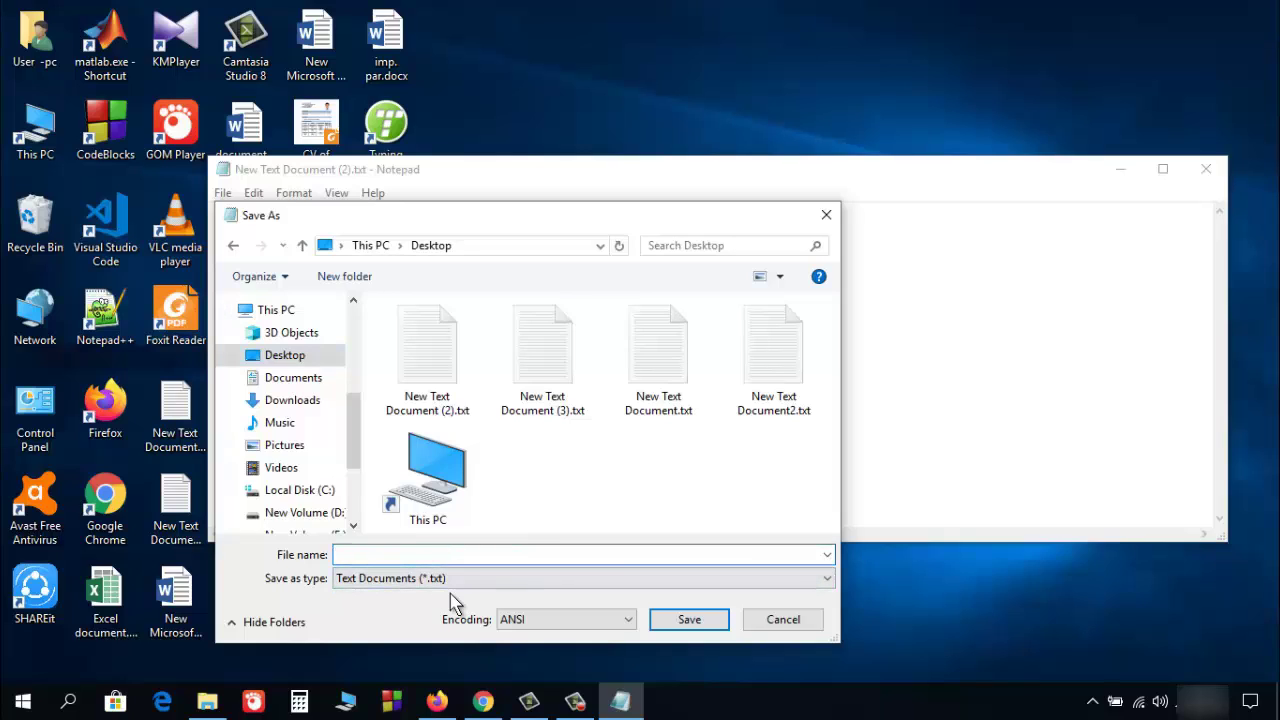
type("autorun.inf")
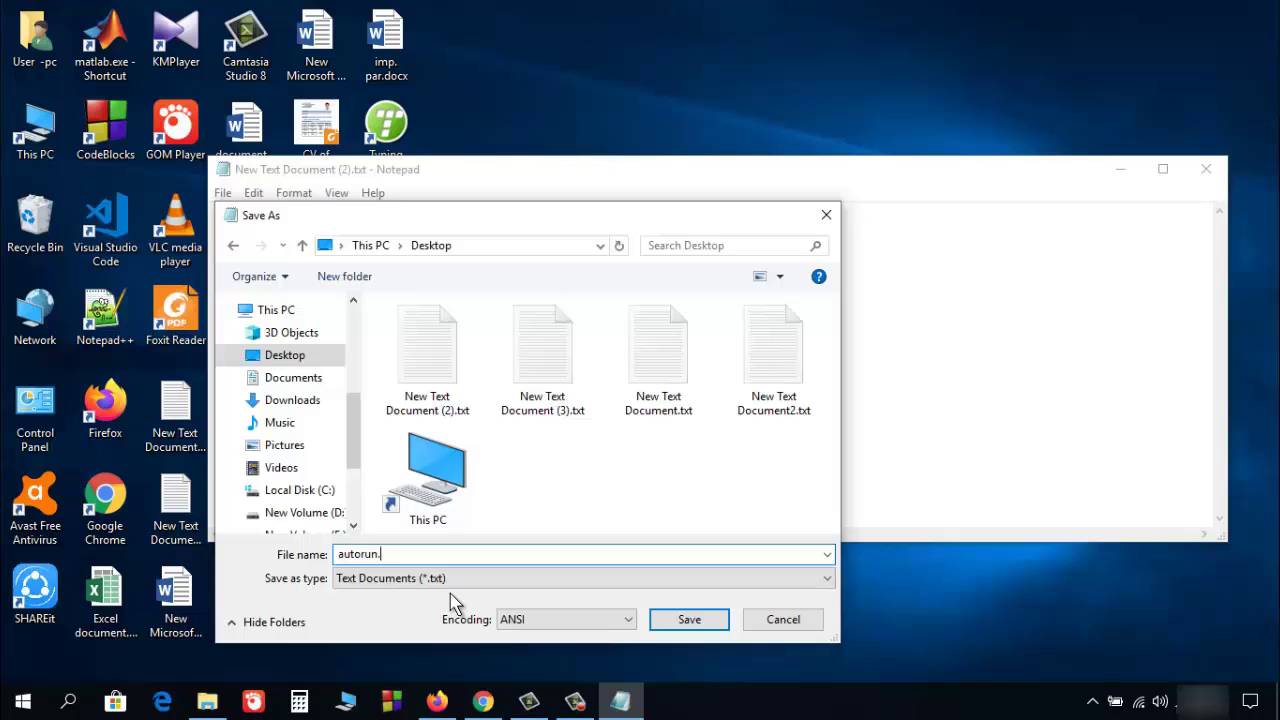
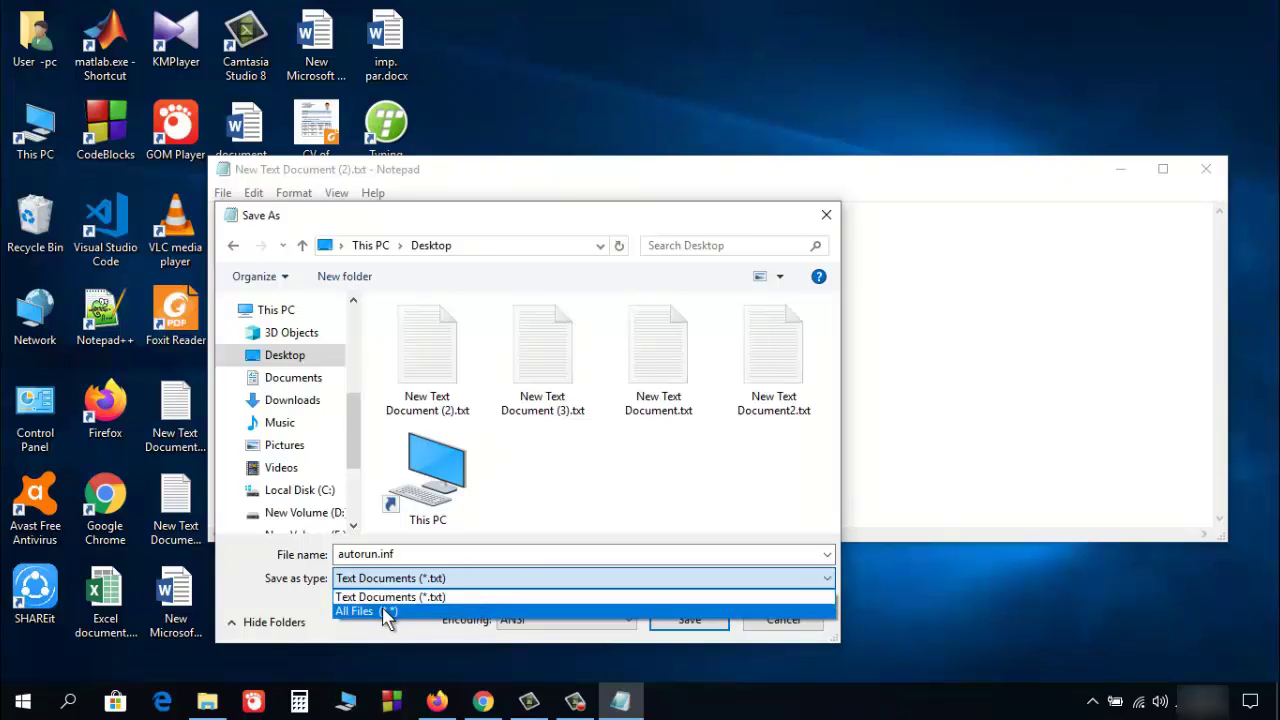
left_click(358, 611)
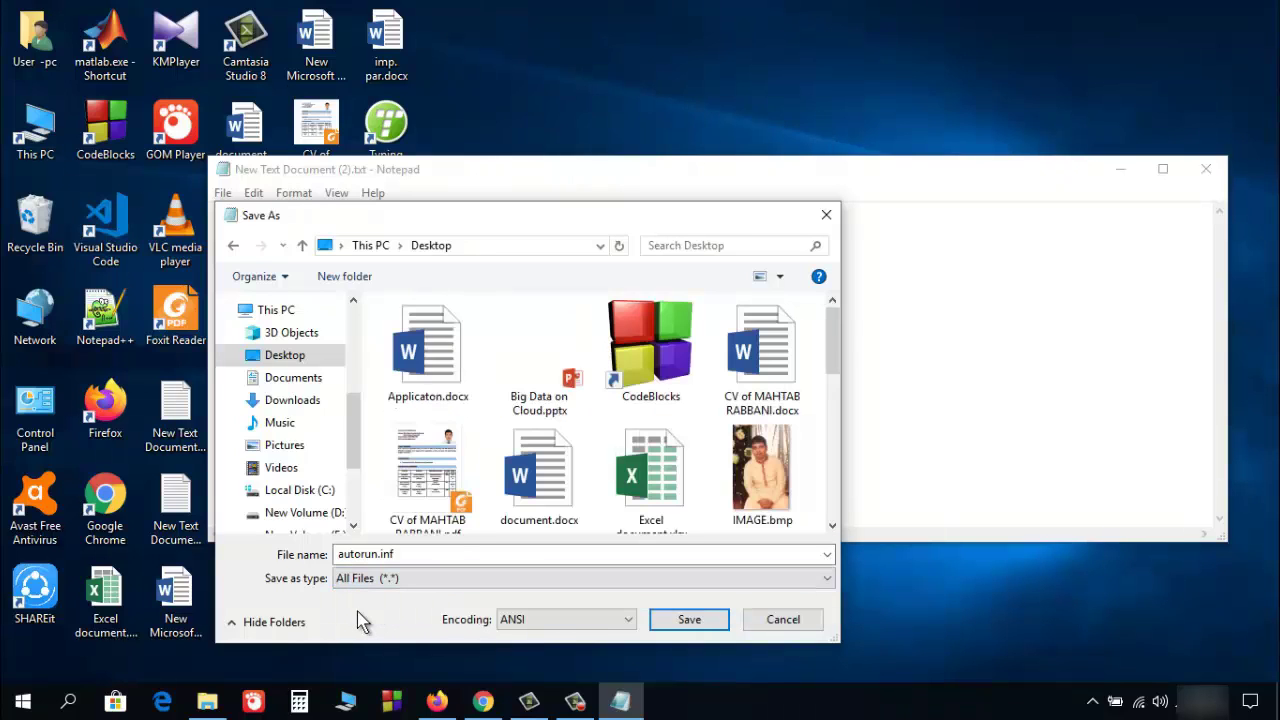
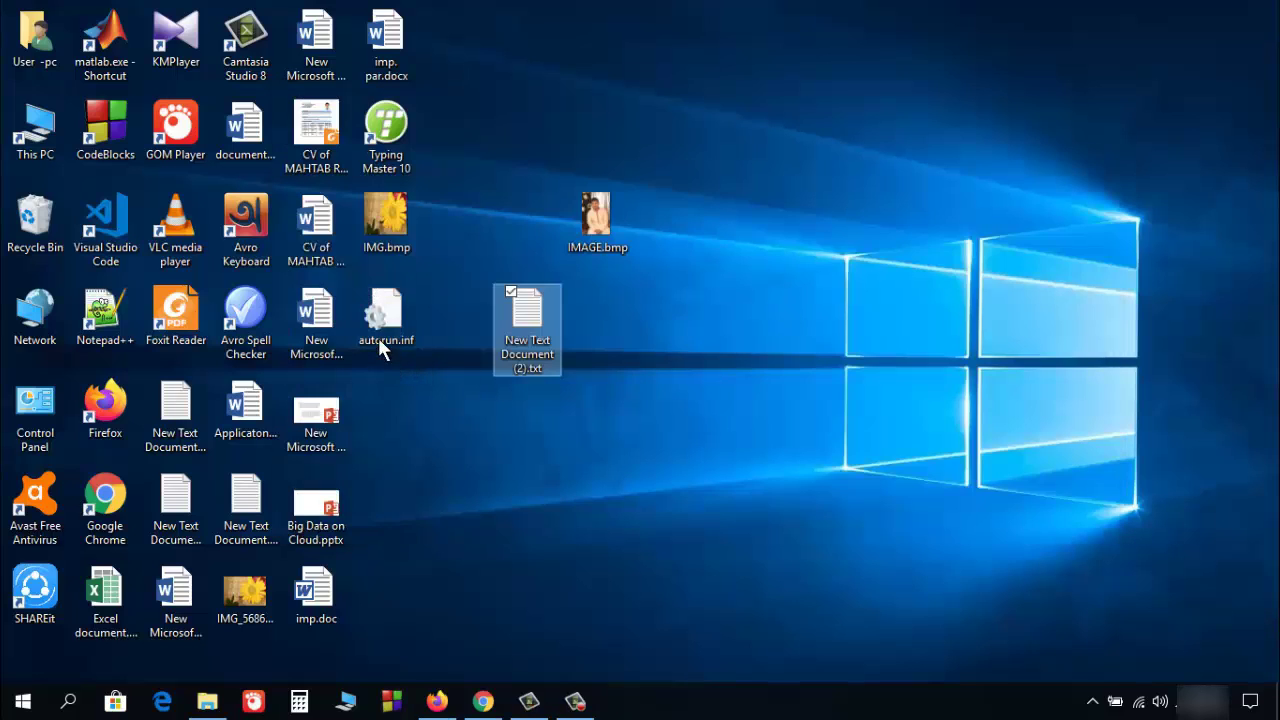
Step: Select IMAGE.bmp and autorun.inf together on the desktop and cut them
left_click(389, 330)
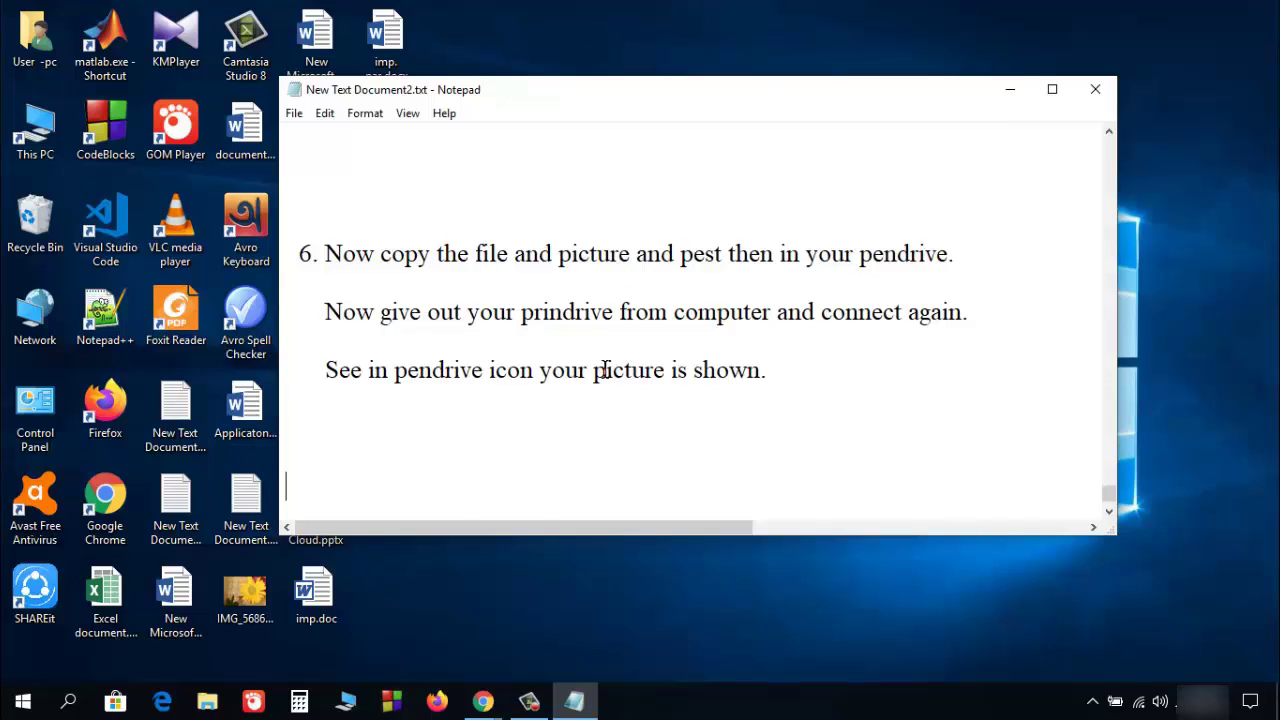
key("super+d")
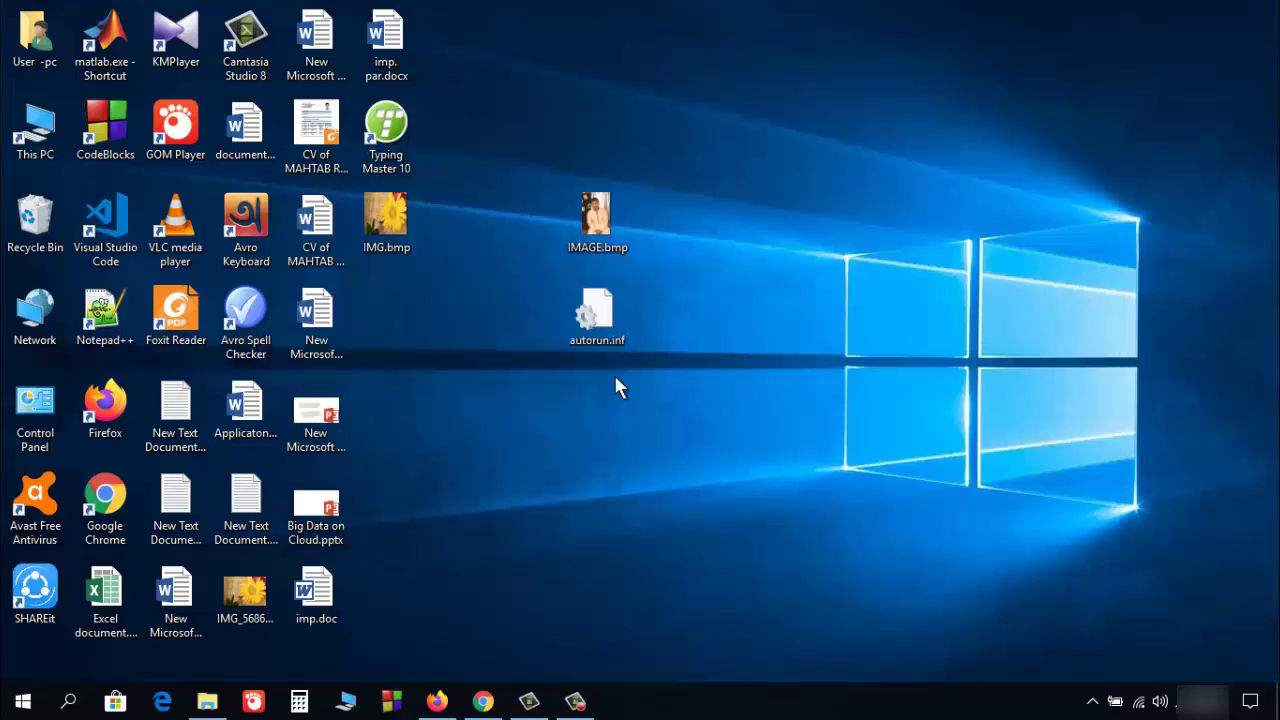
left_click(592, 224)
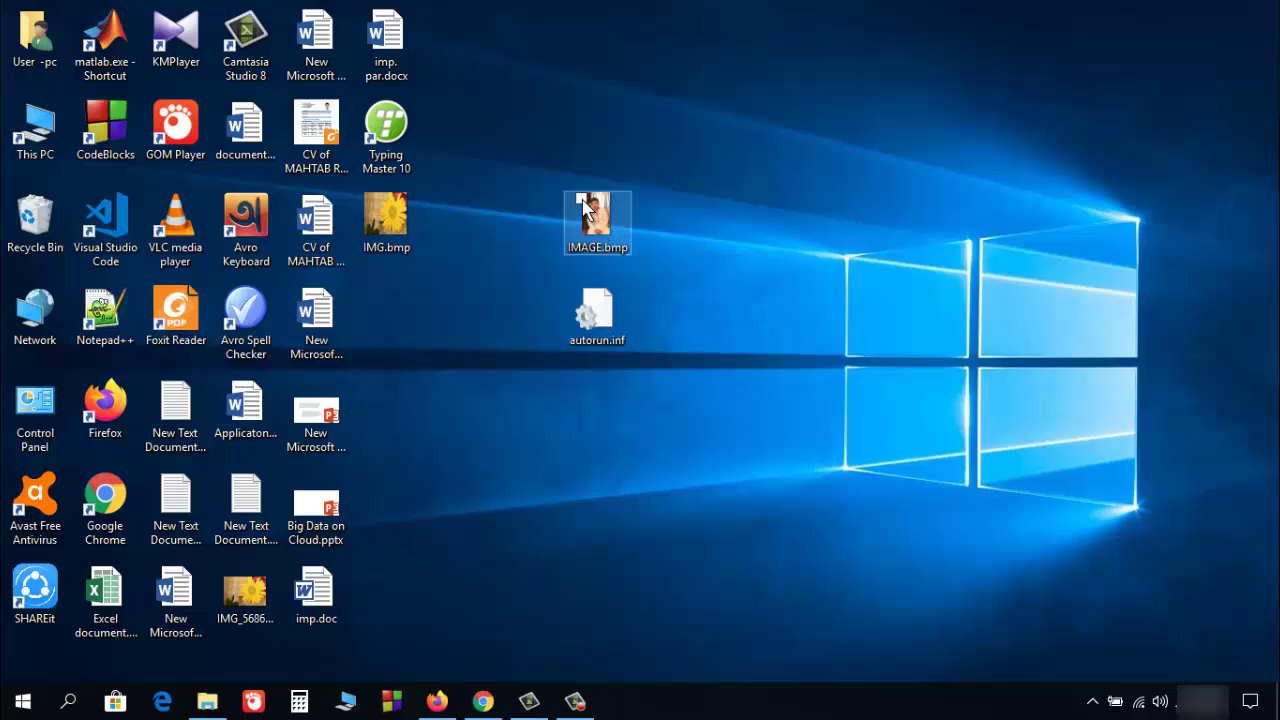
left_click(584, 294)
right_click(586, 298)
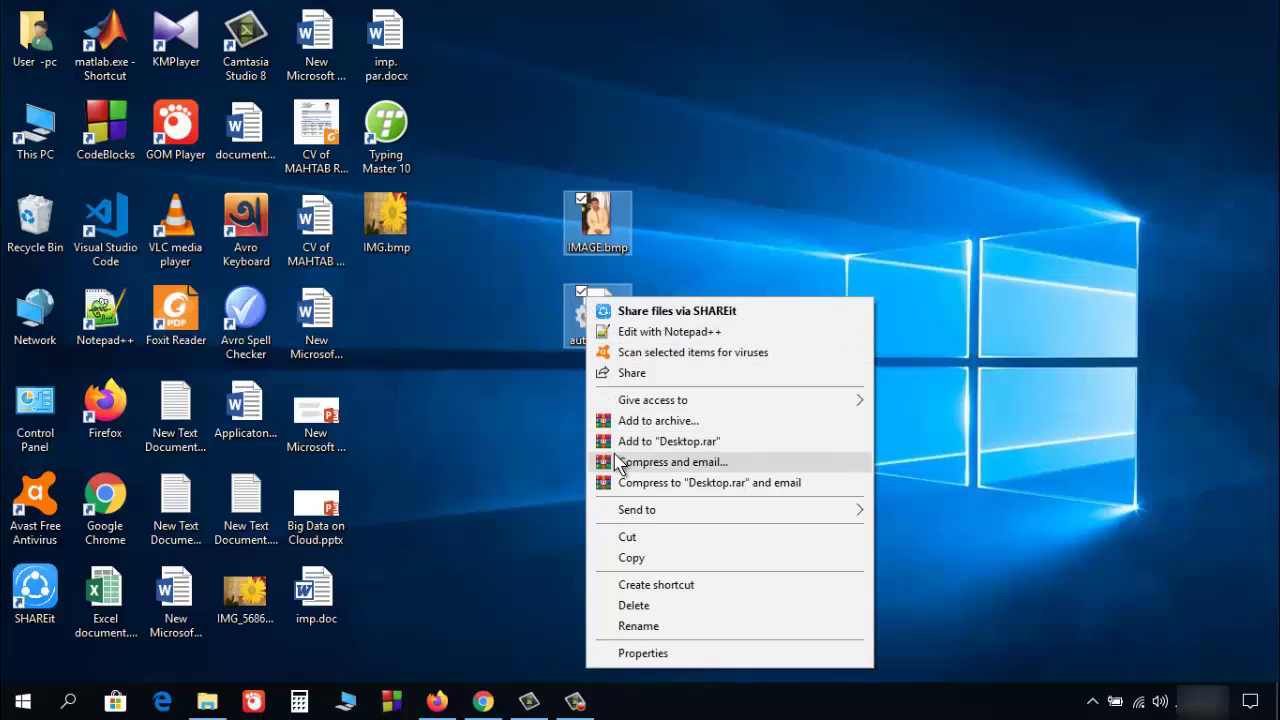
left_click(626, 537)
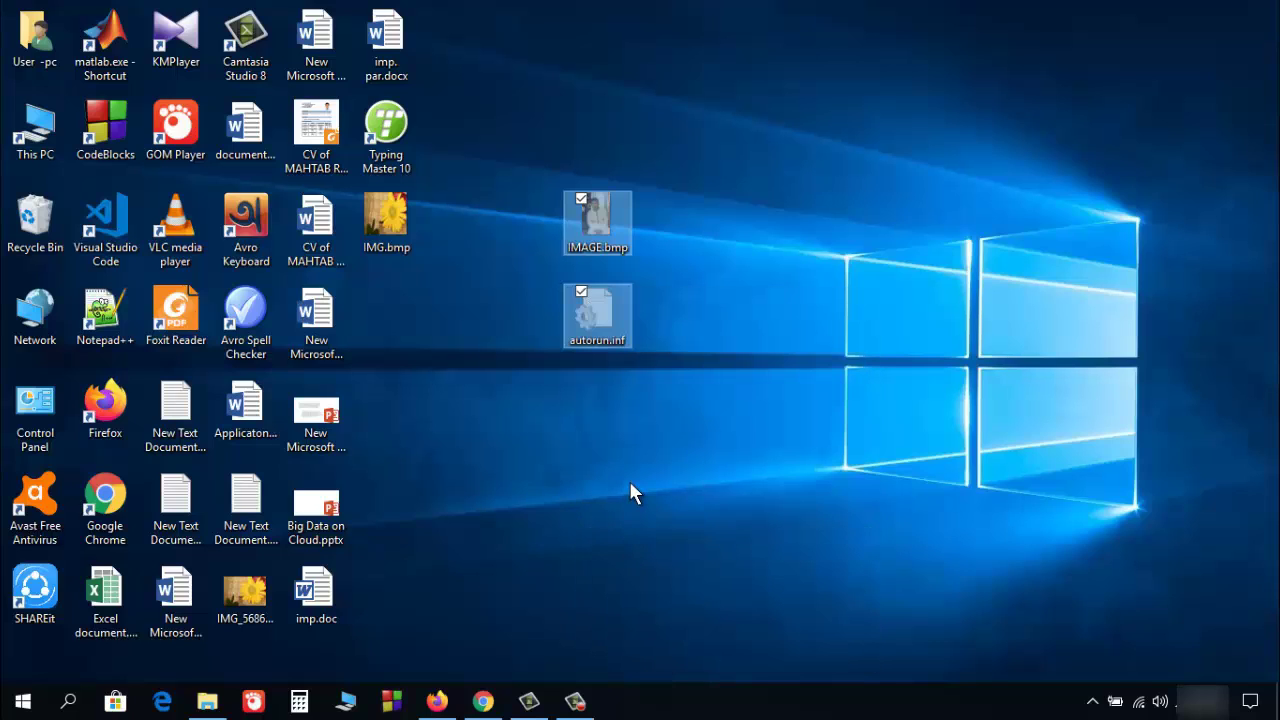
Step: Open USB Drive (J:) from This PC and paste the cut files into its root folder
key("alt+Tab")
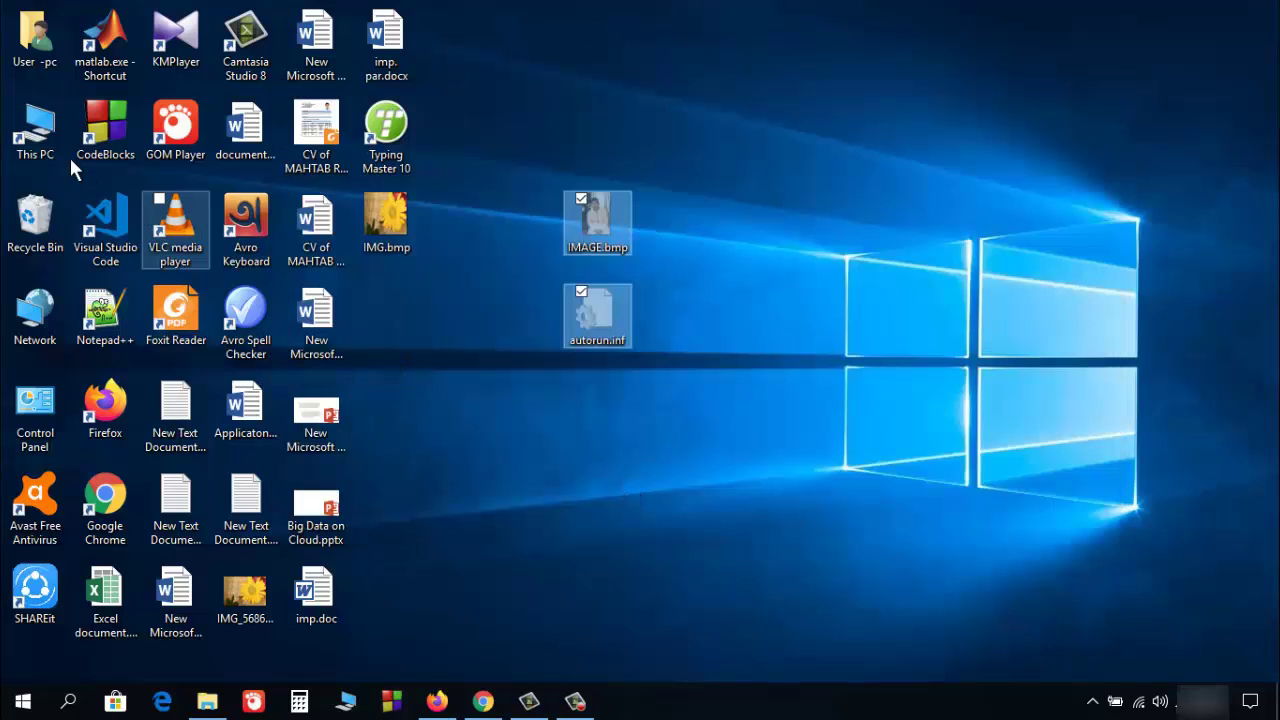
double_click(42, 130)
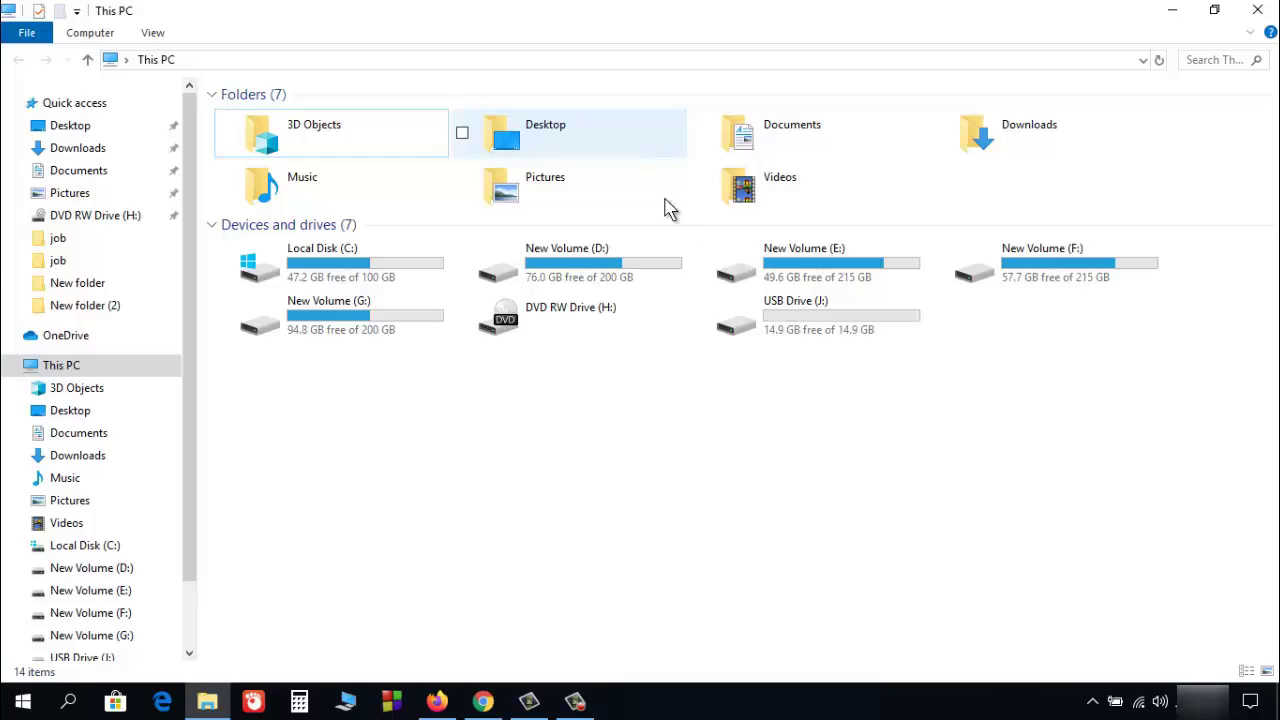
double_click(778, 324)
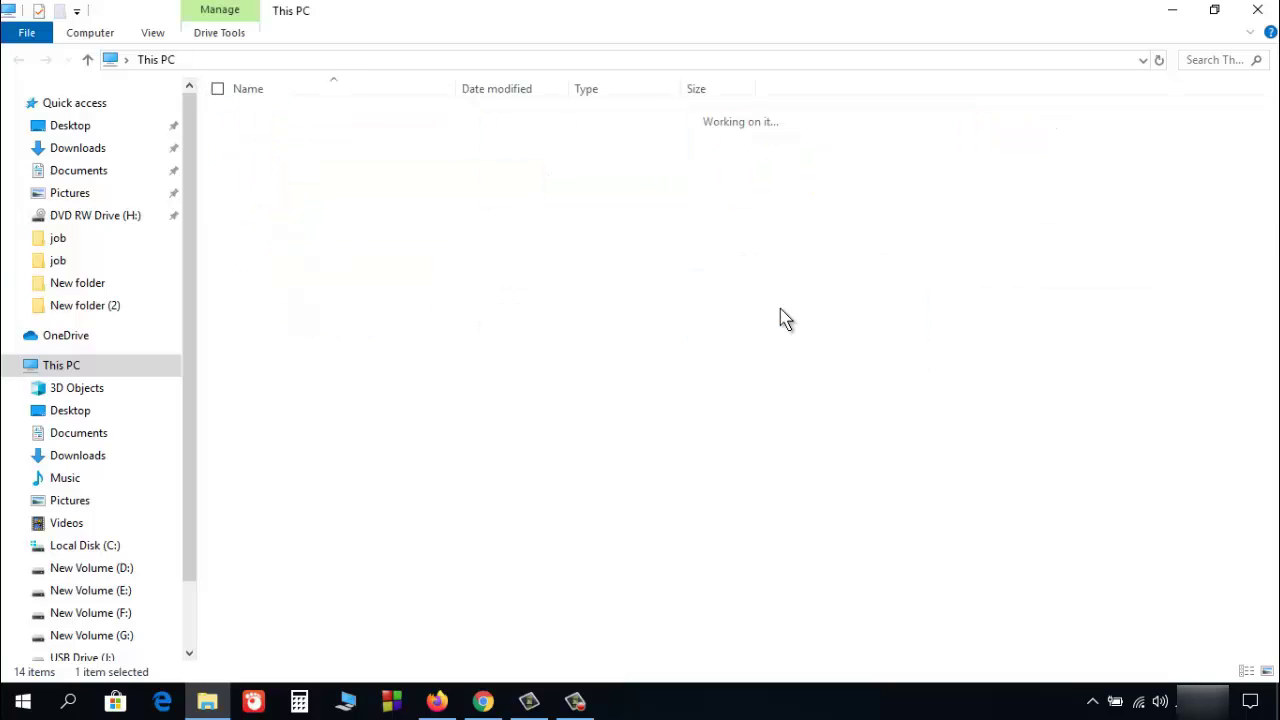
right_click(285, 193)
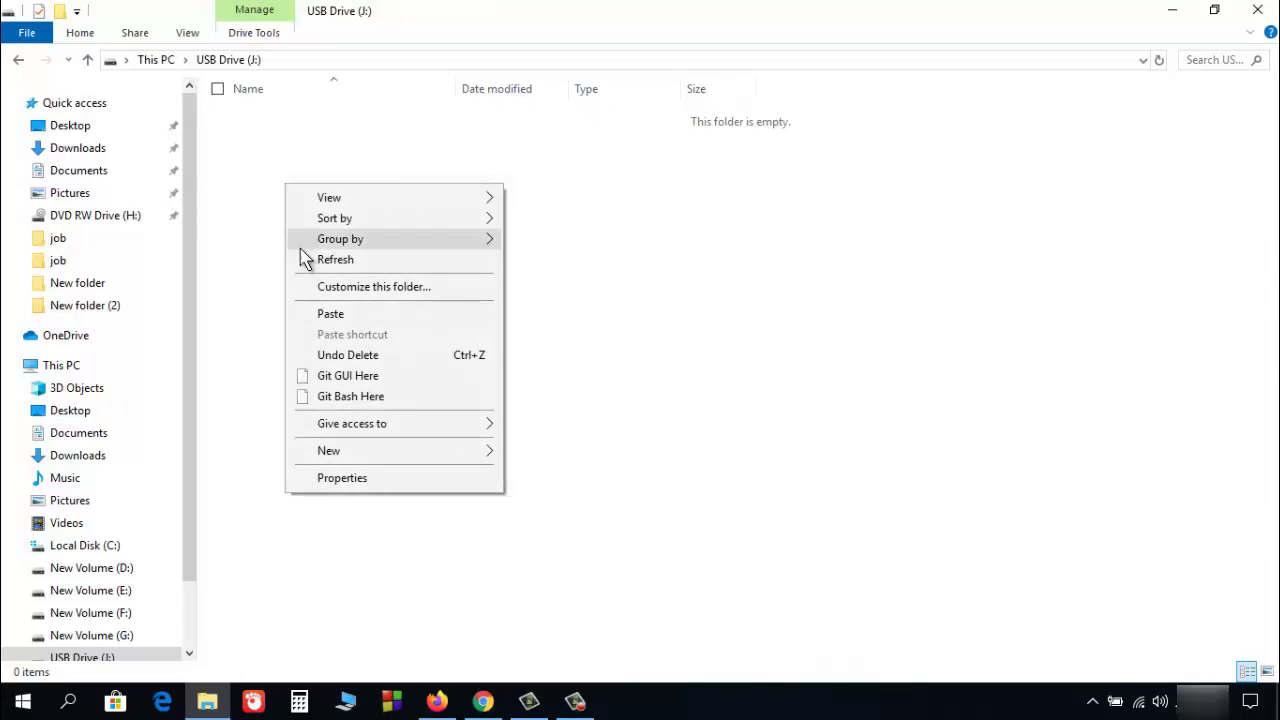
left_click(330, 314)
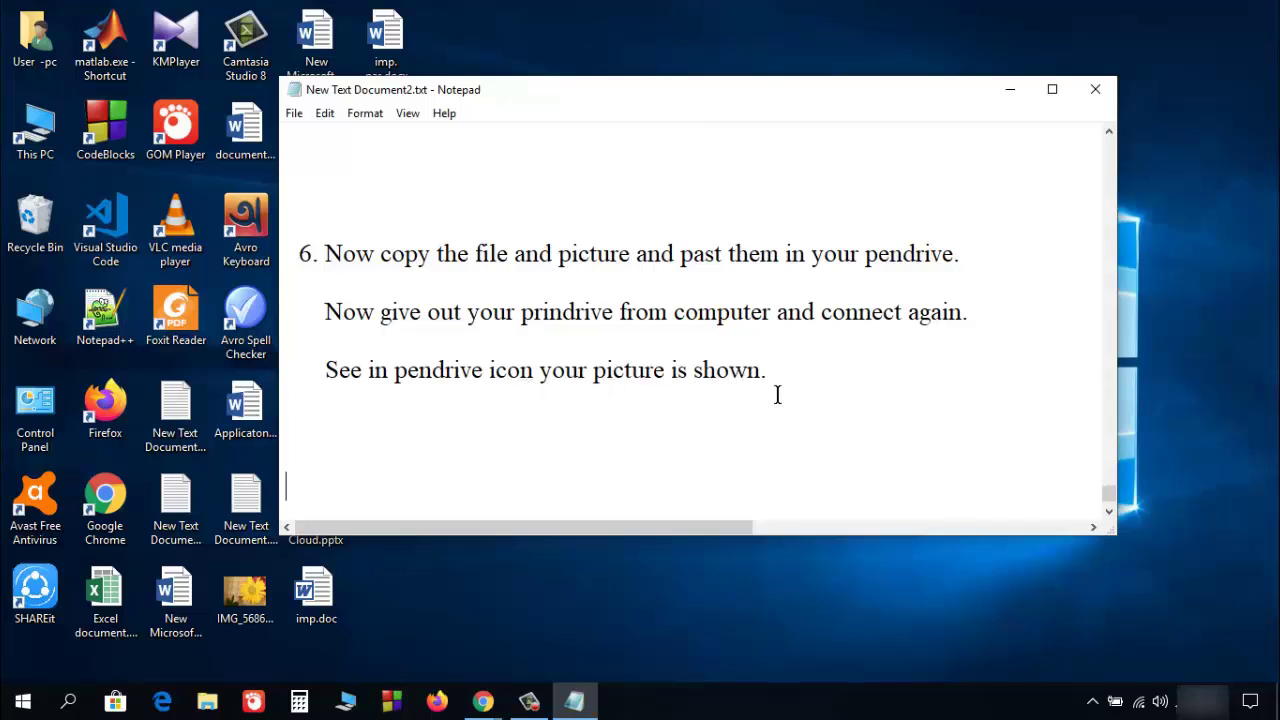
scroll(602, 462, "down", 3)
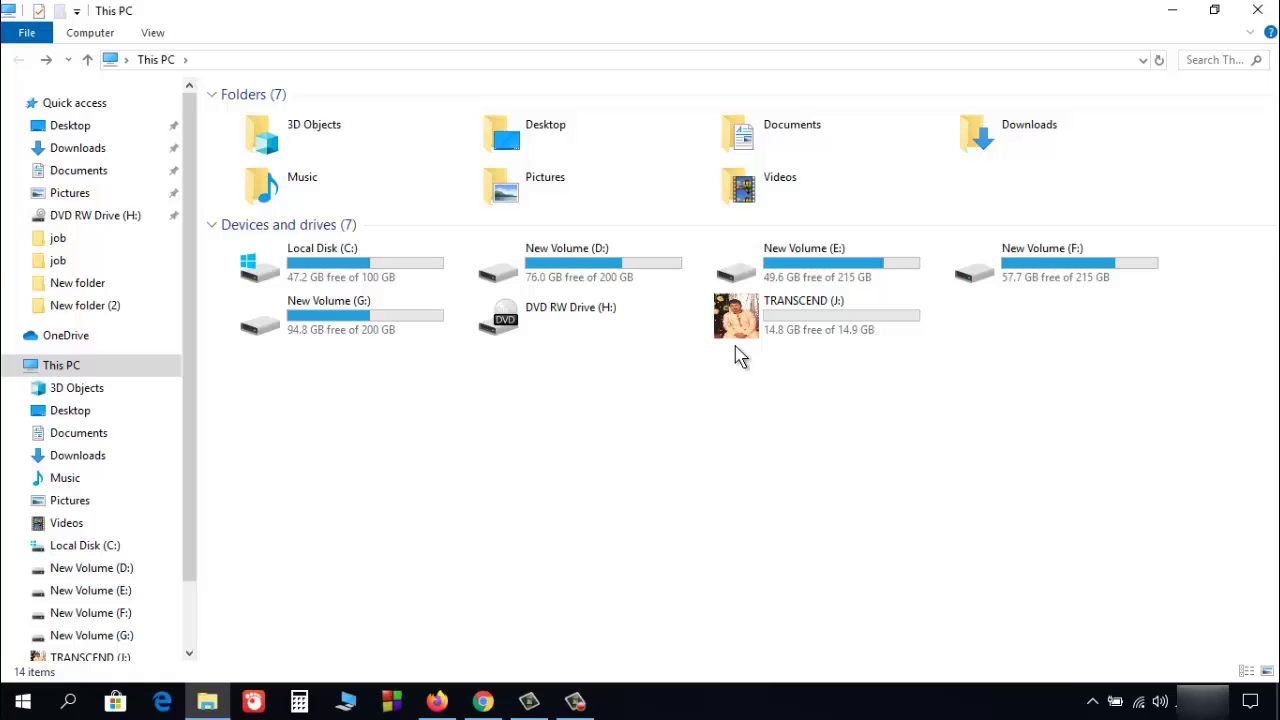
Step: Open the TRANSCEND (J:) drive and apply the Hidden attribute to both autorun.inf and IMAGE.bmp
double_click(758, 338)
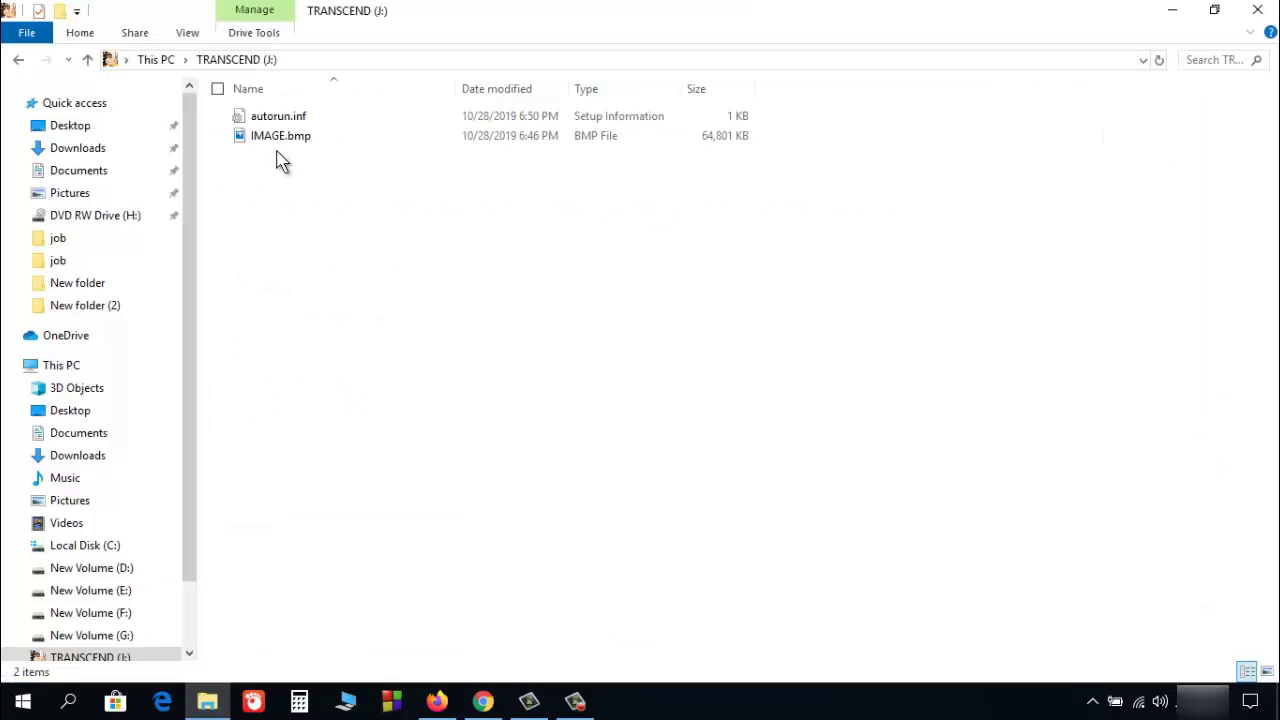
left_click_drag(277, 150, 282, 121)
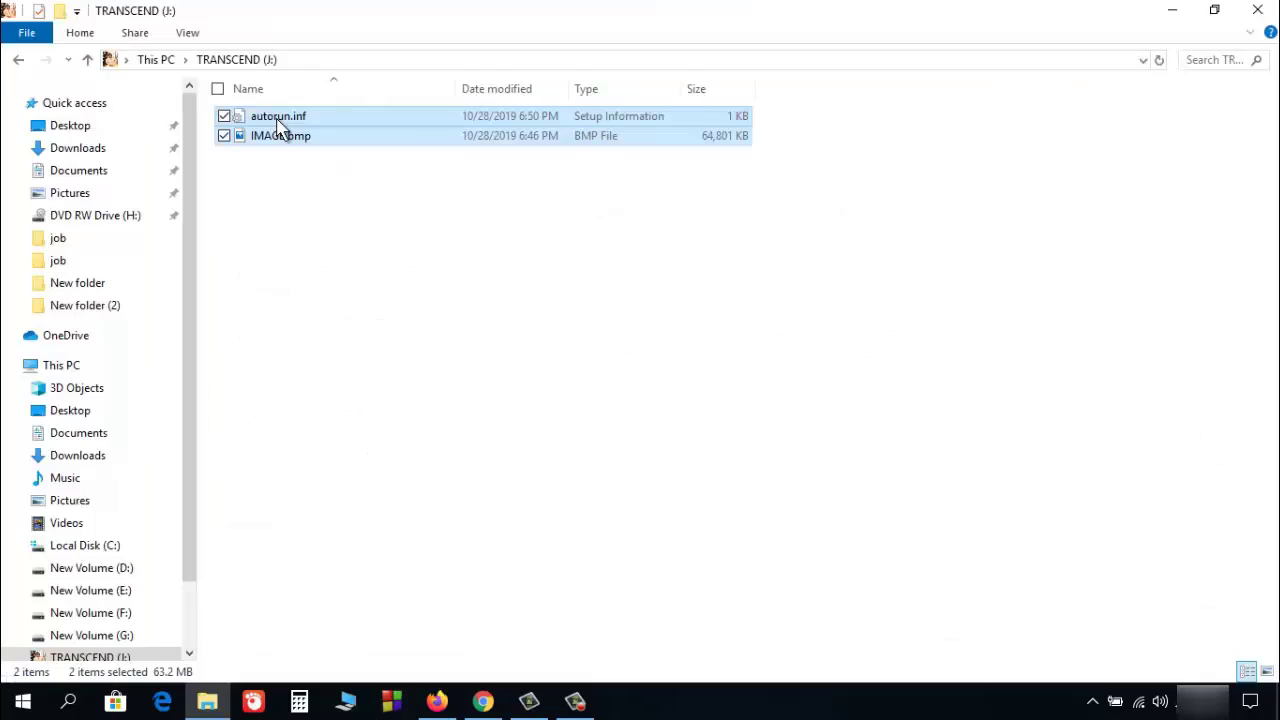
right_click(282, 121)
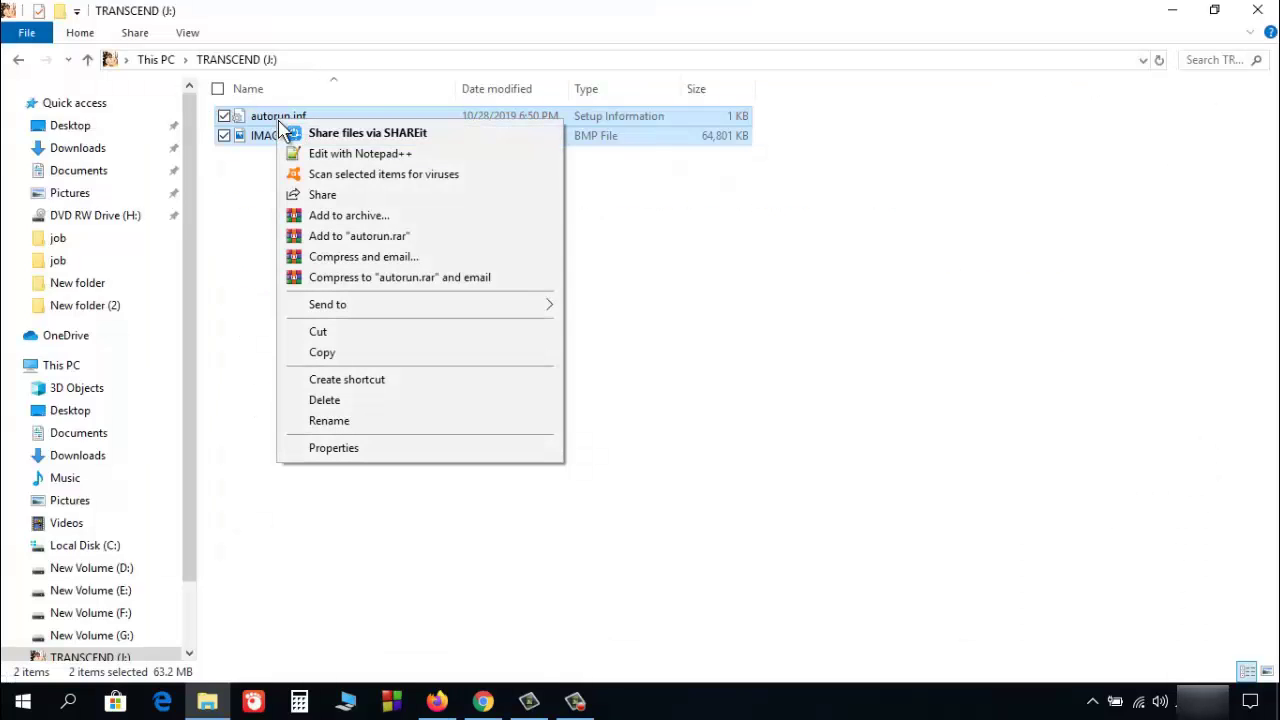
left_click(337, 452)
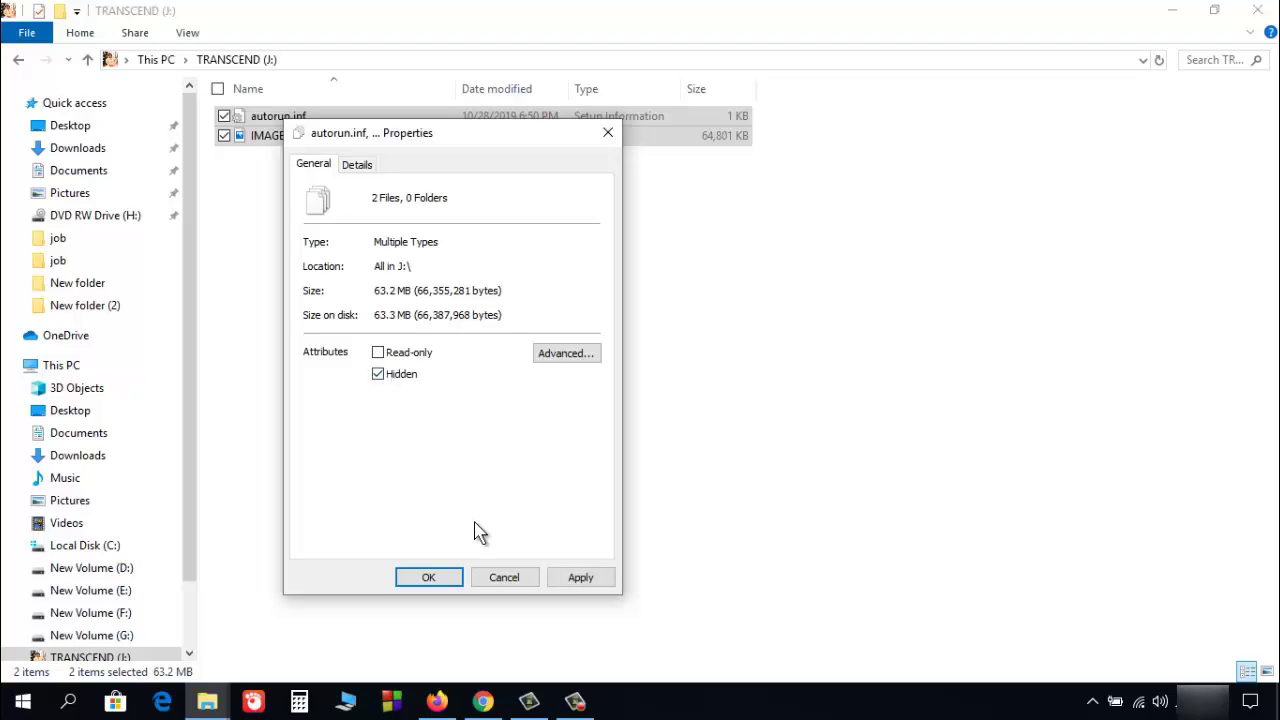
left_click(586, 580)
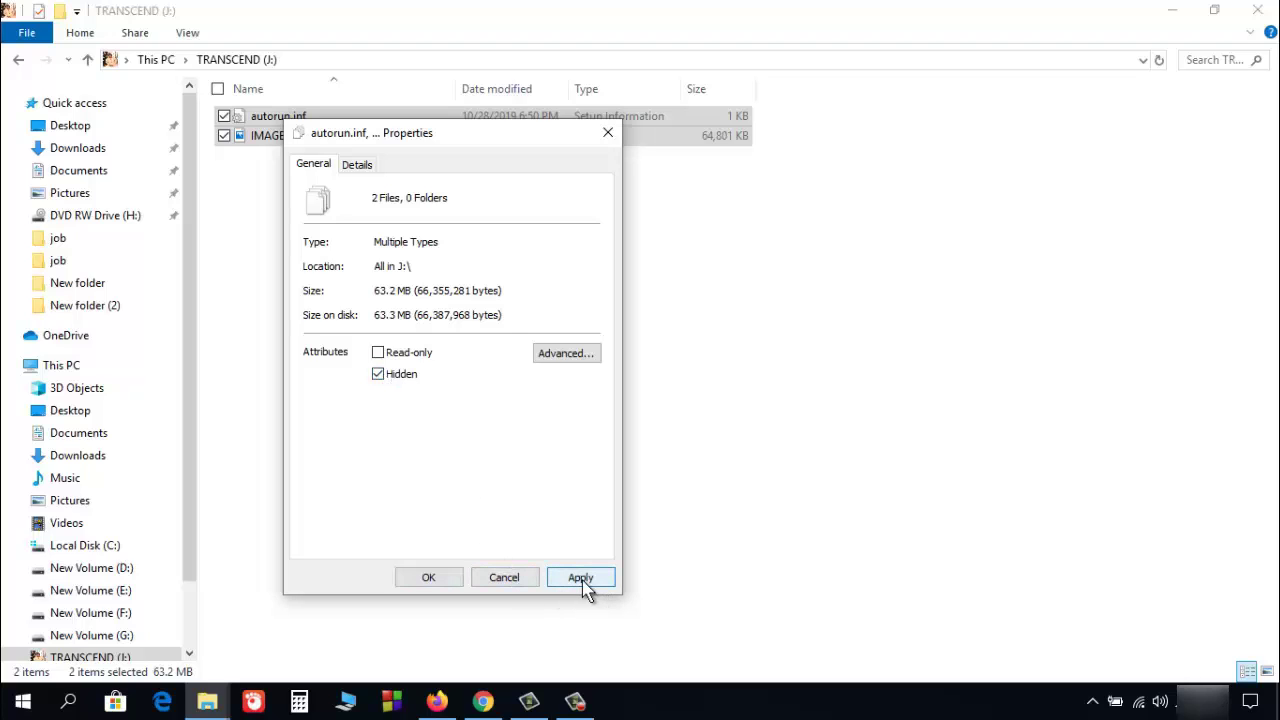
left_click(447, 580)
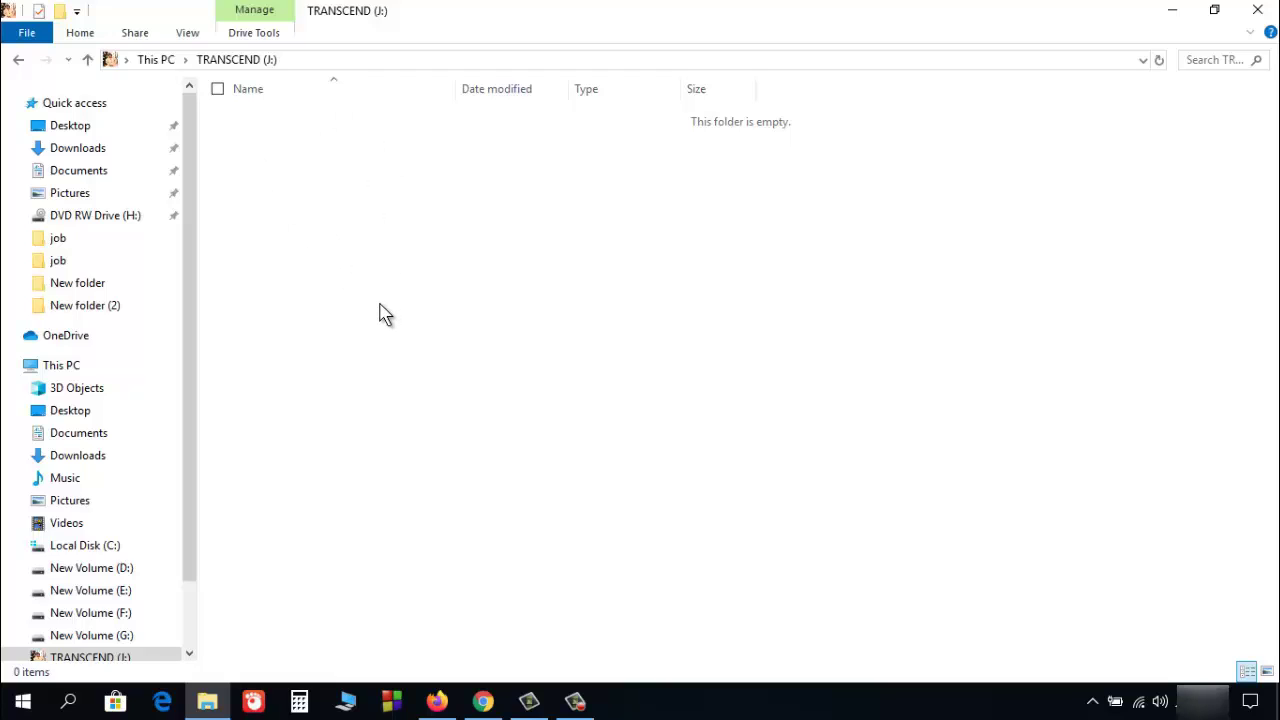
Step: Toggle the Hidden items view option for the TRANSCEND (J:) drive folder
left_click(190, 35)
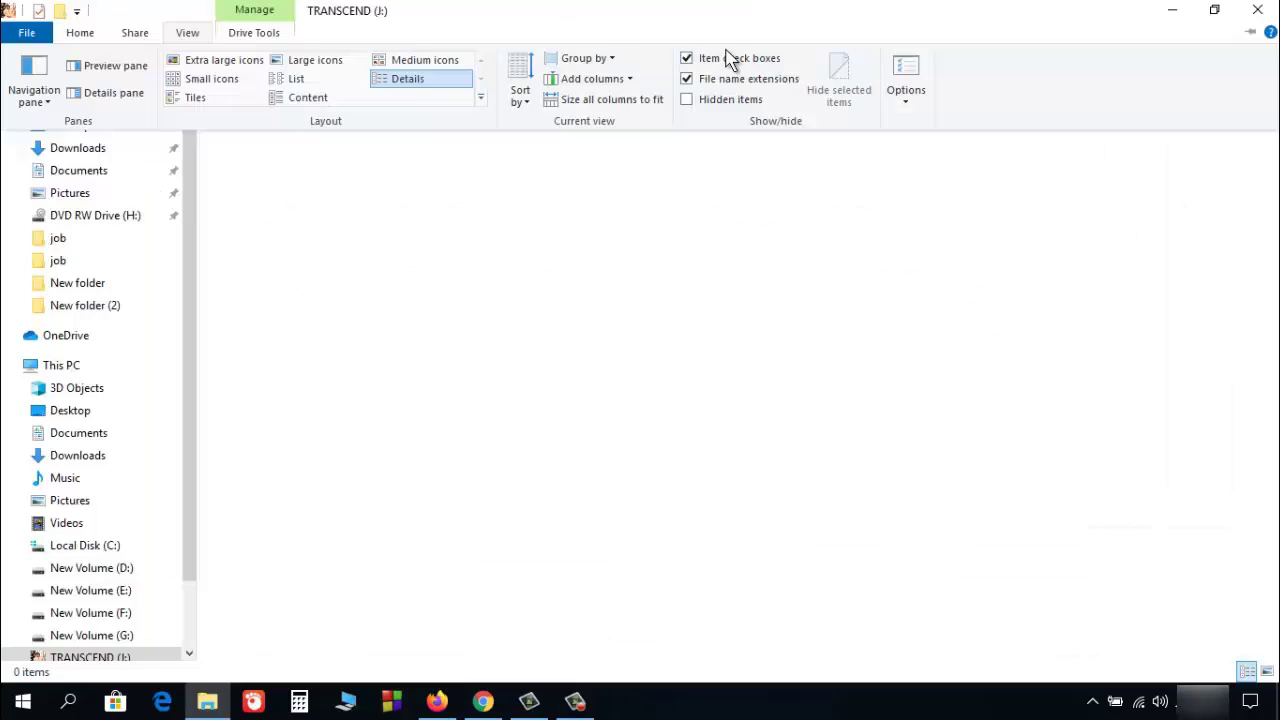
left_click(687, 99)
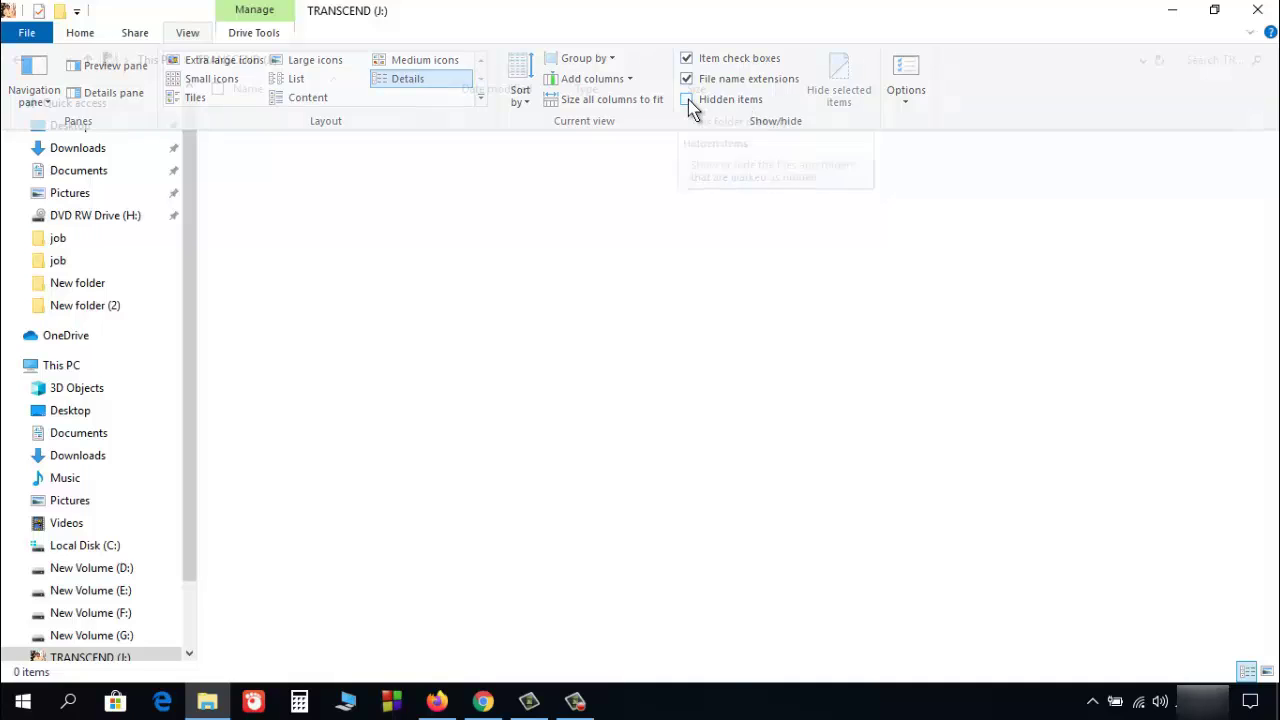